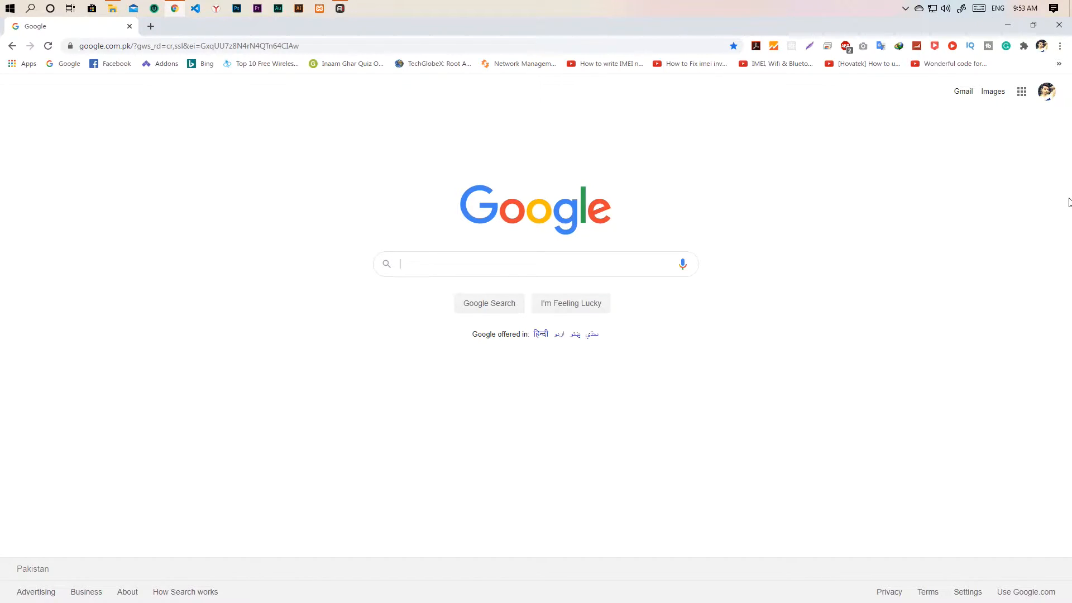
Search Google for "xoslab" and open the Xoslab developer page on CNET Download.
type("xoslab")
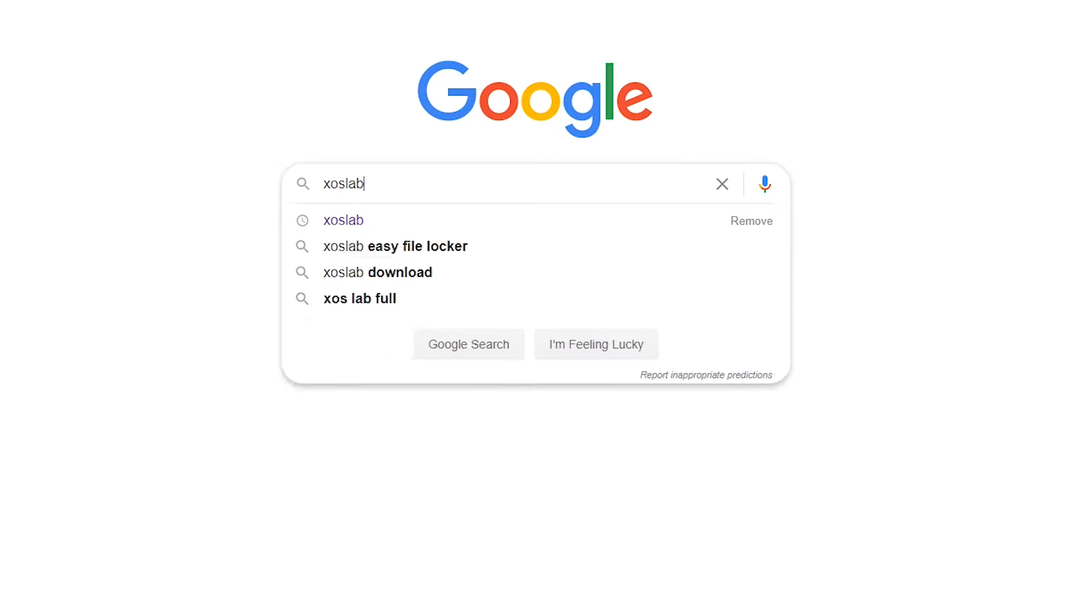
key("Return")
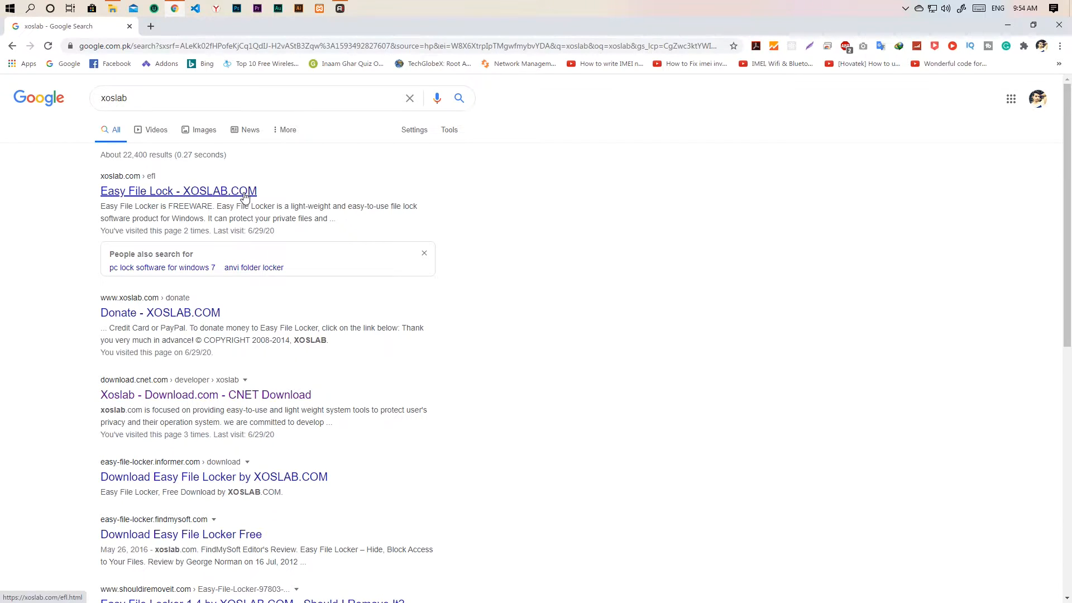
middle_click(244, 195)
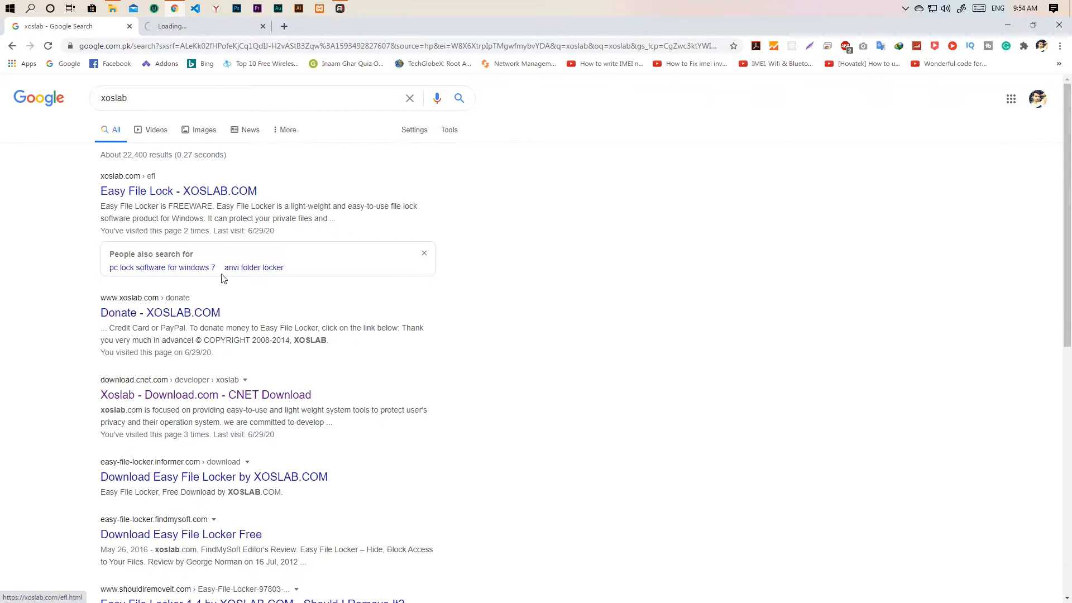
middle_click(209, 314)
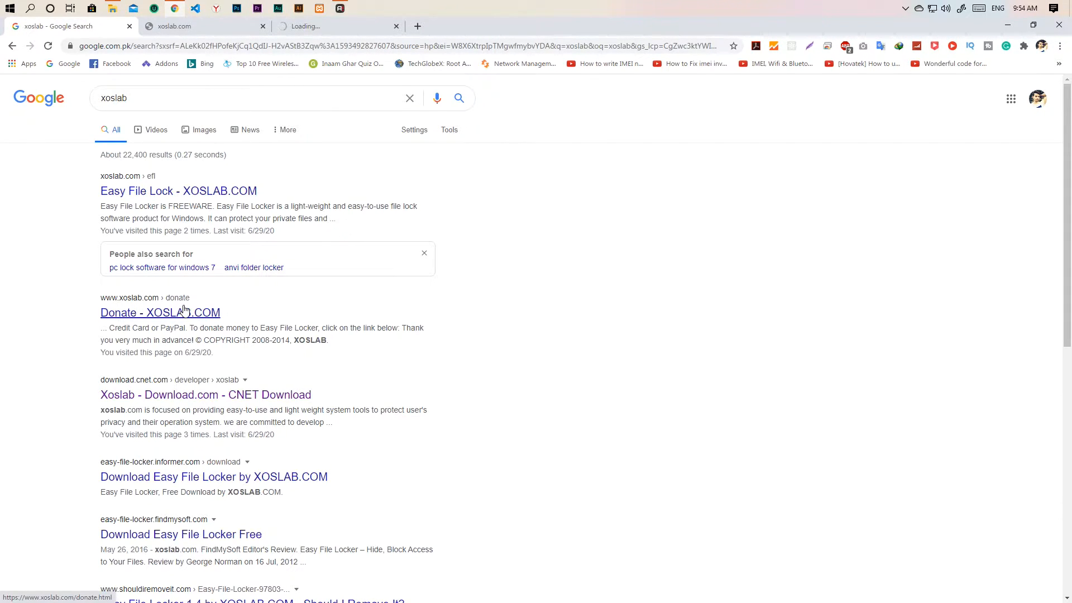
left_click(206, 28)
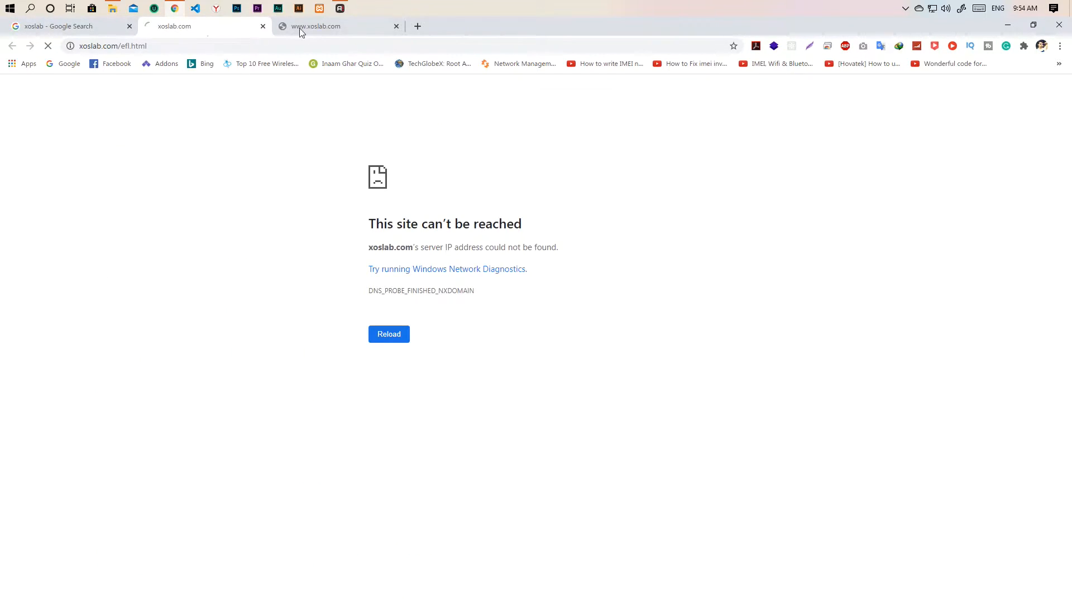
left_click(92, 26)
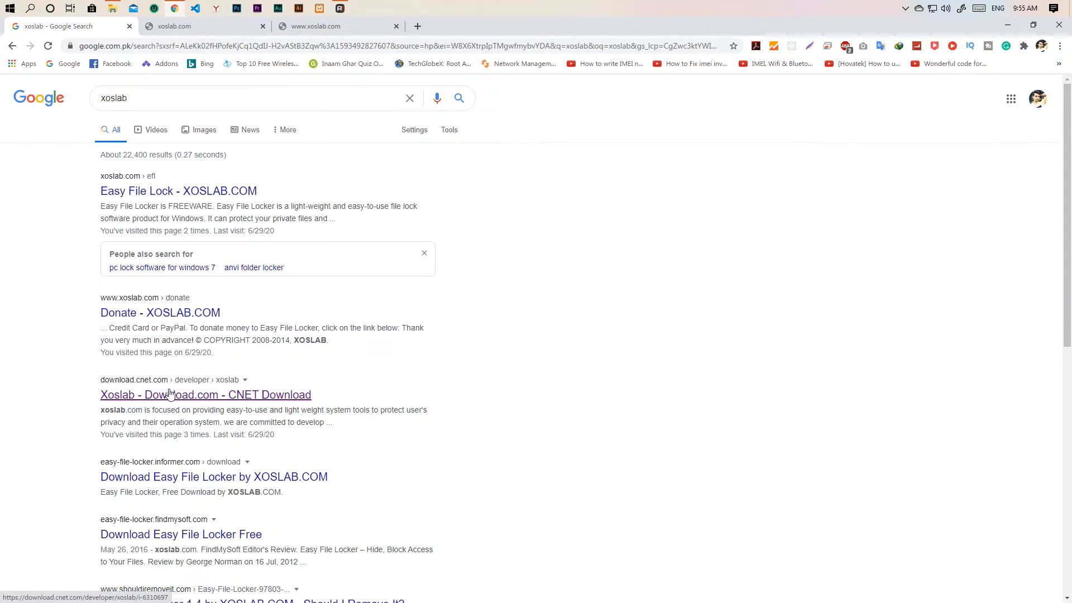
left_click(221, 397)
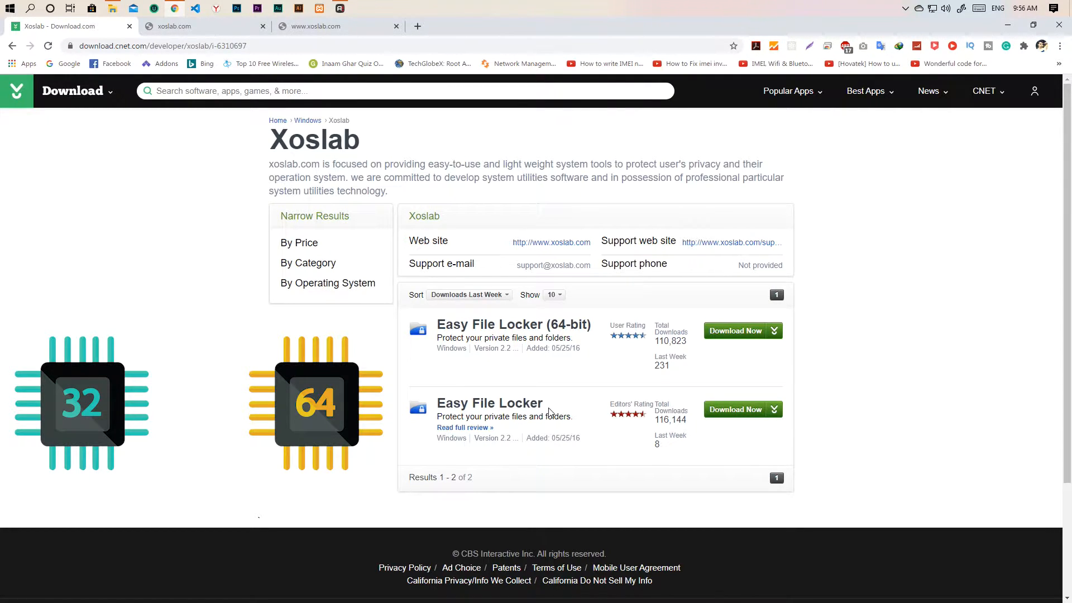
Check the computer's system type in the This PC properties from File Explorer, and return to the Xoslab download page in the browser.
left_click(112, 9)
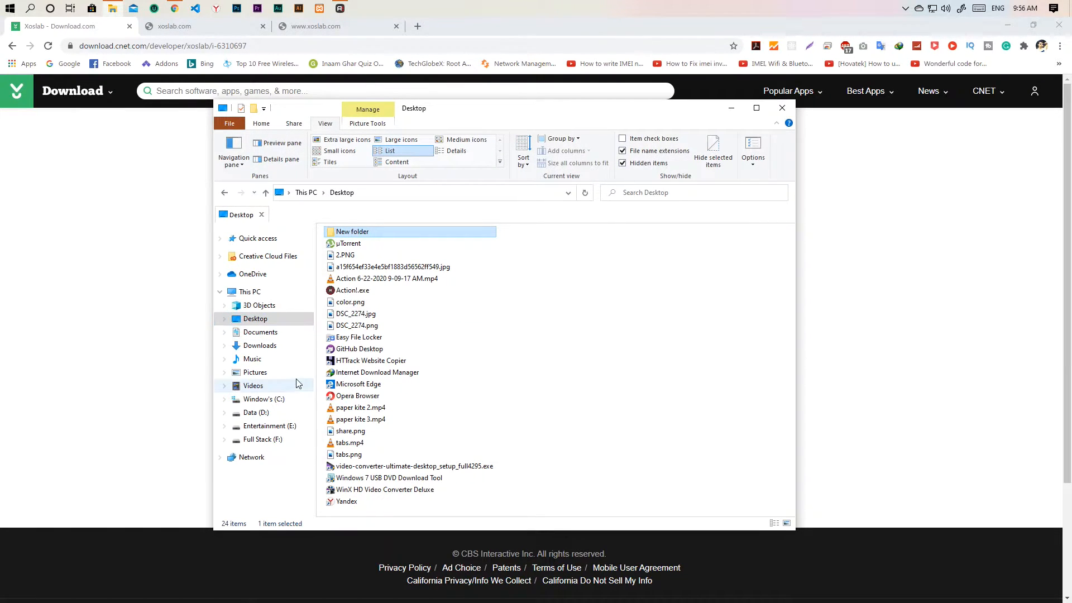
right_click(273, 293)
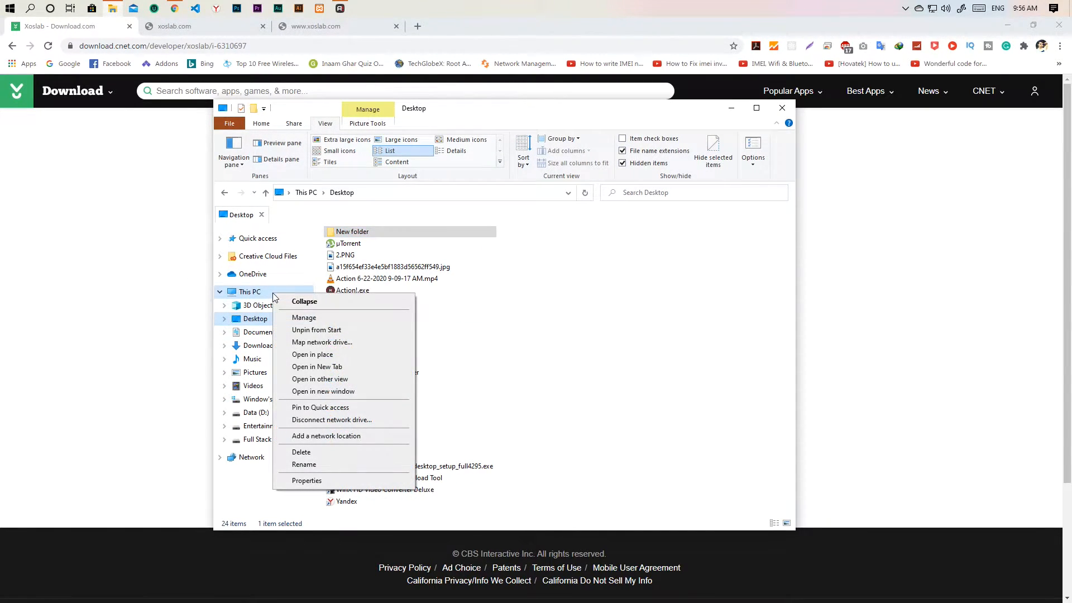
left_click(314, 481)
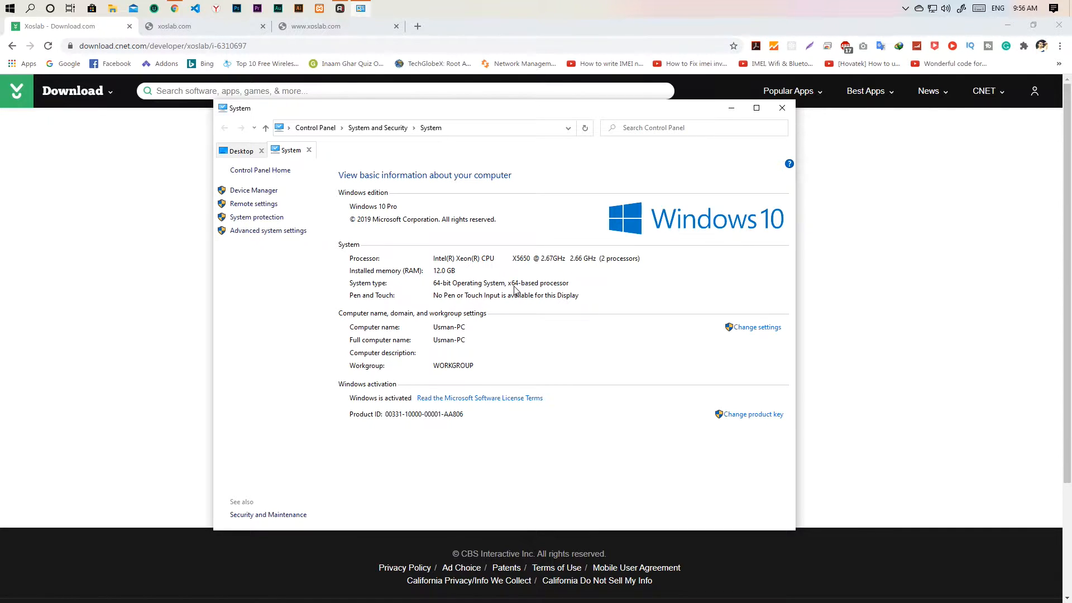
left_click(952, 287)
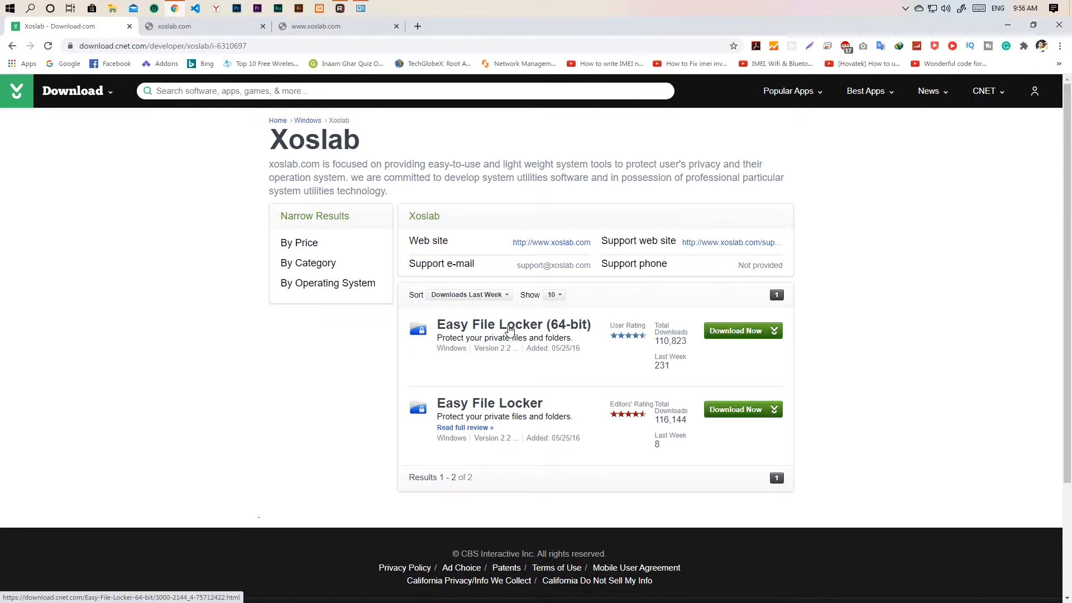
Request the Easy File Locker (64-bit) download from its CNET product page and cancel the file download.
left_click(510, 326)
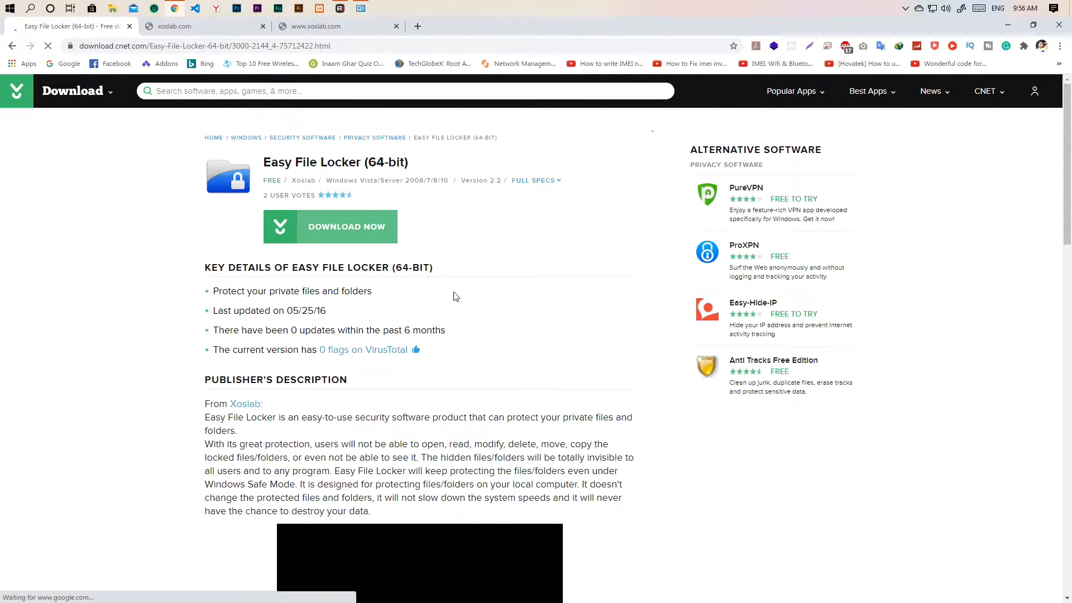
left_click(351, 229)
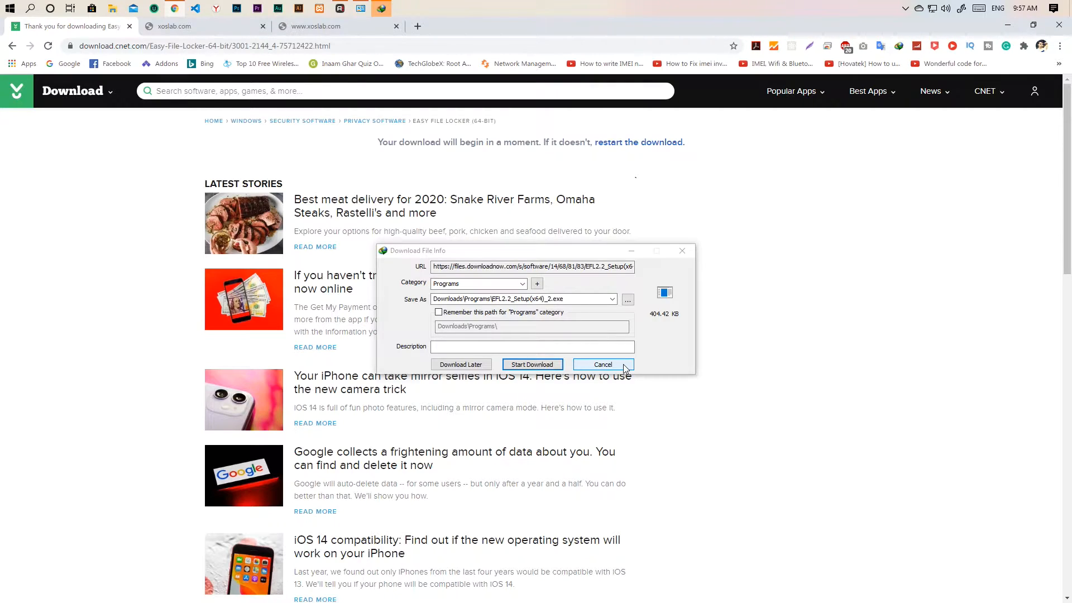
left_click(603, 364)
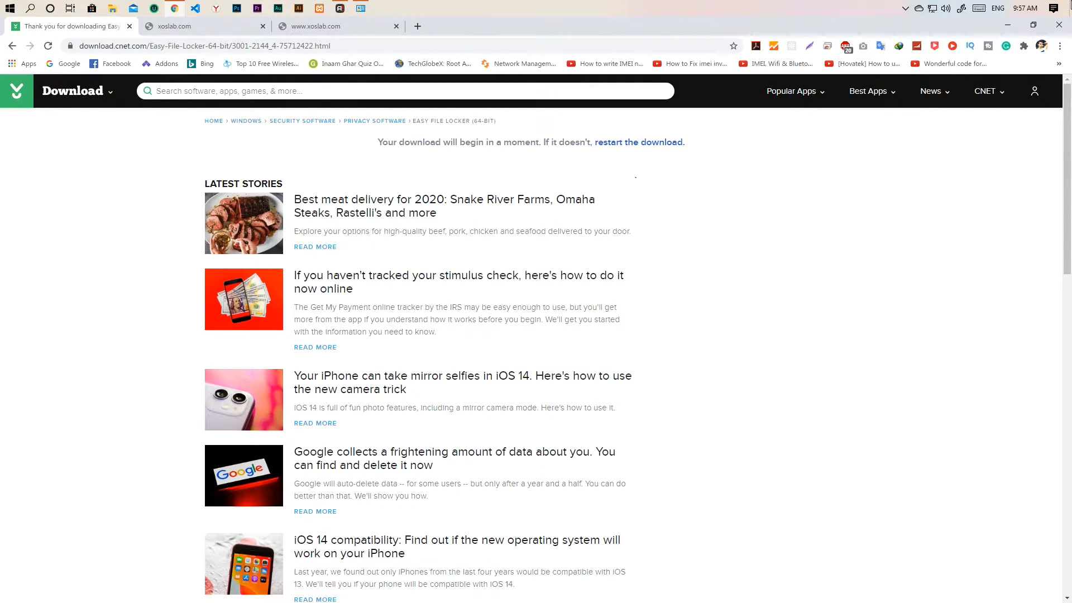
Minimize the browser, find Easy File Locker through Windows search with "easy", and unlock it with the application password.
left_click(1007, 26)
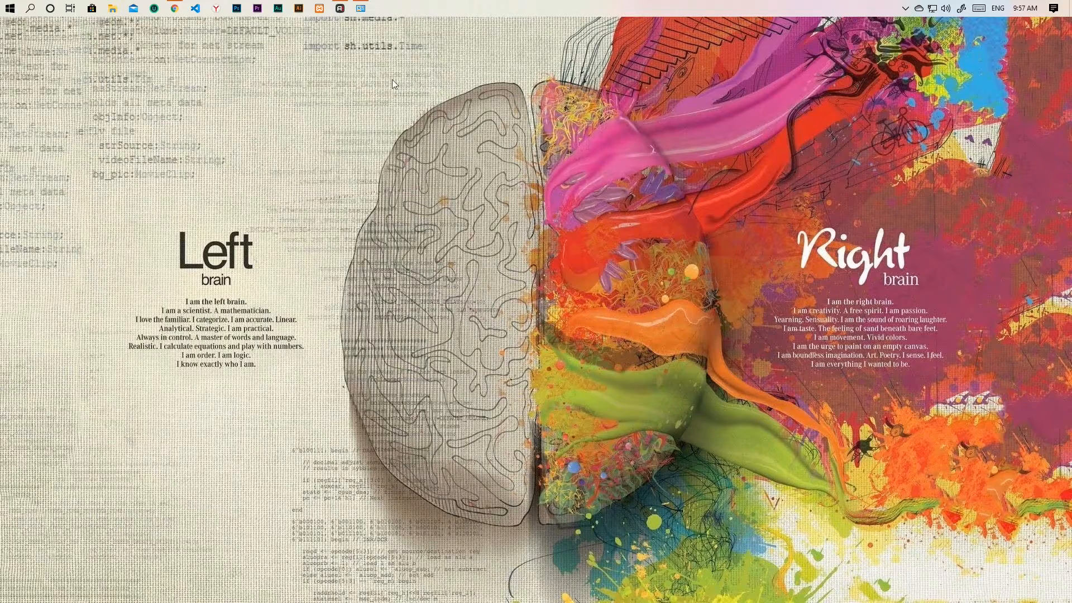
left_click(30, 8)
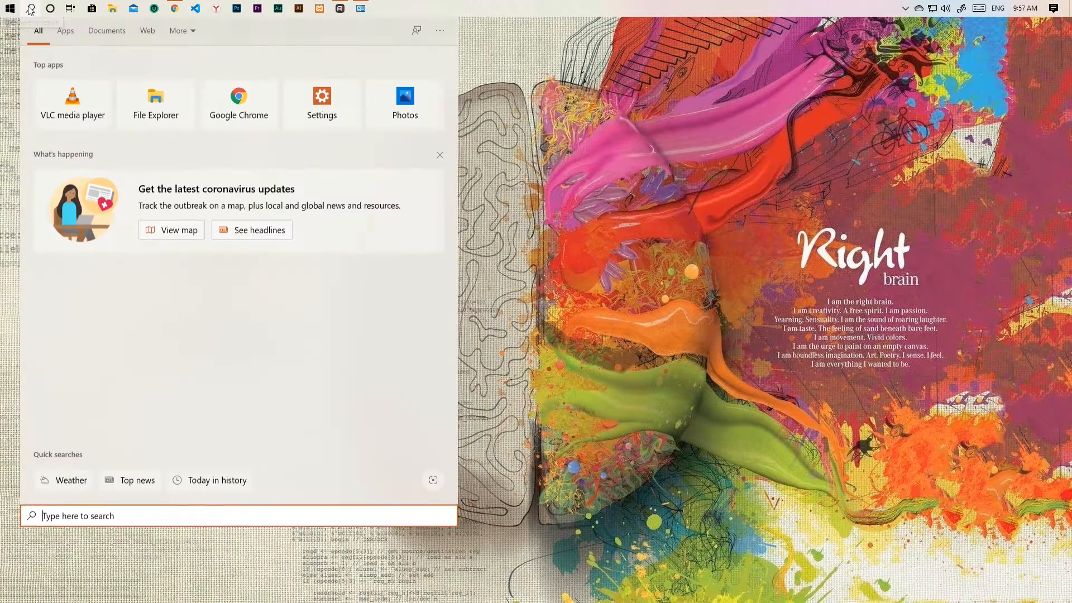
type("easy")
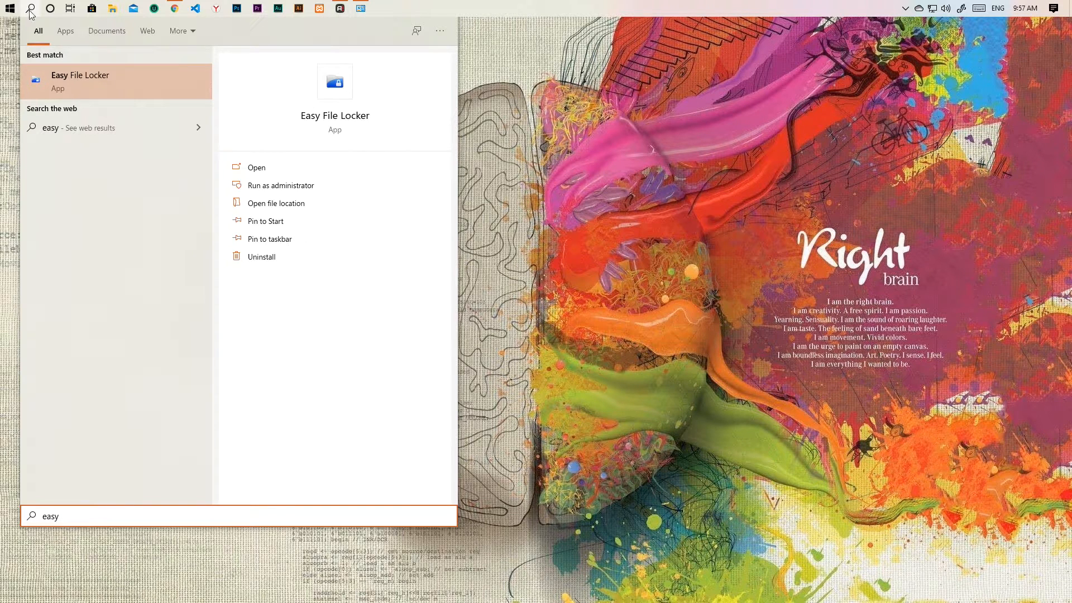
left_click(119, 78)
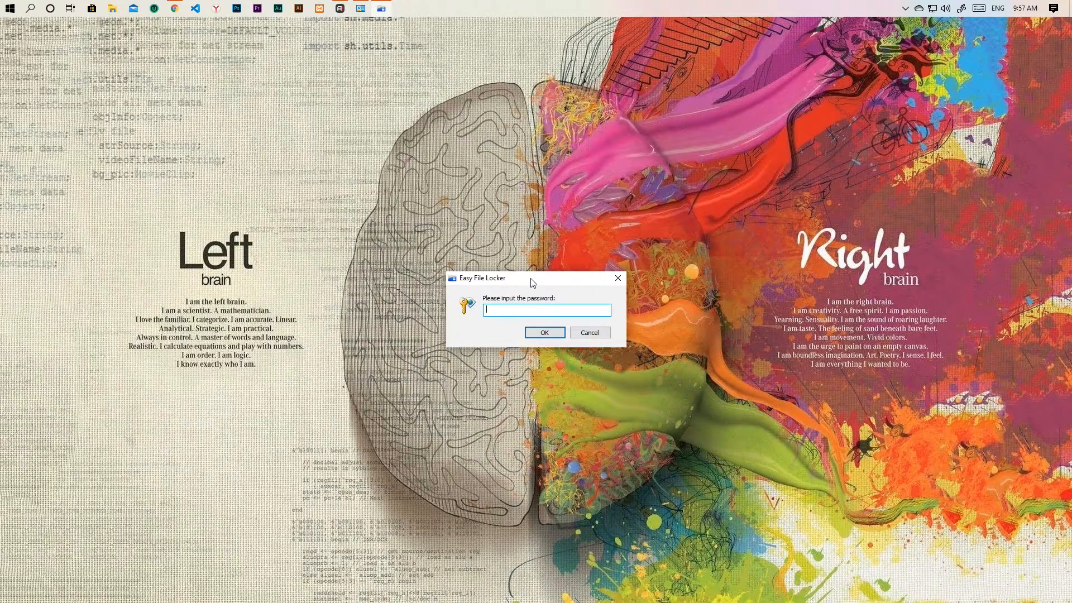
type("******")
key("Return")
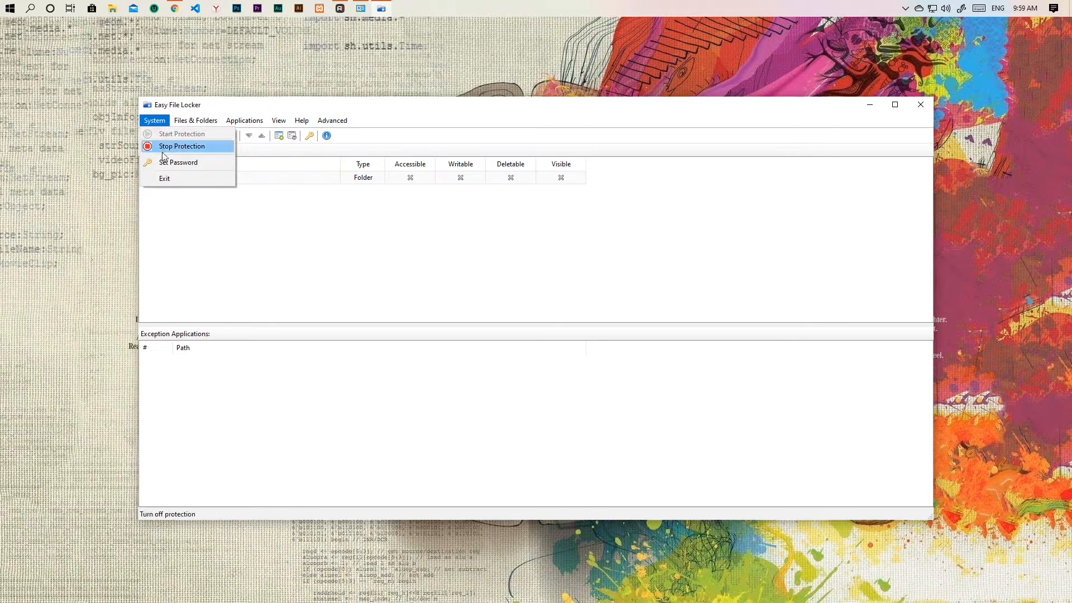
Open the Set Password dialog in Easy File Locker and close it without entering a new password.
left_click(168, 163)
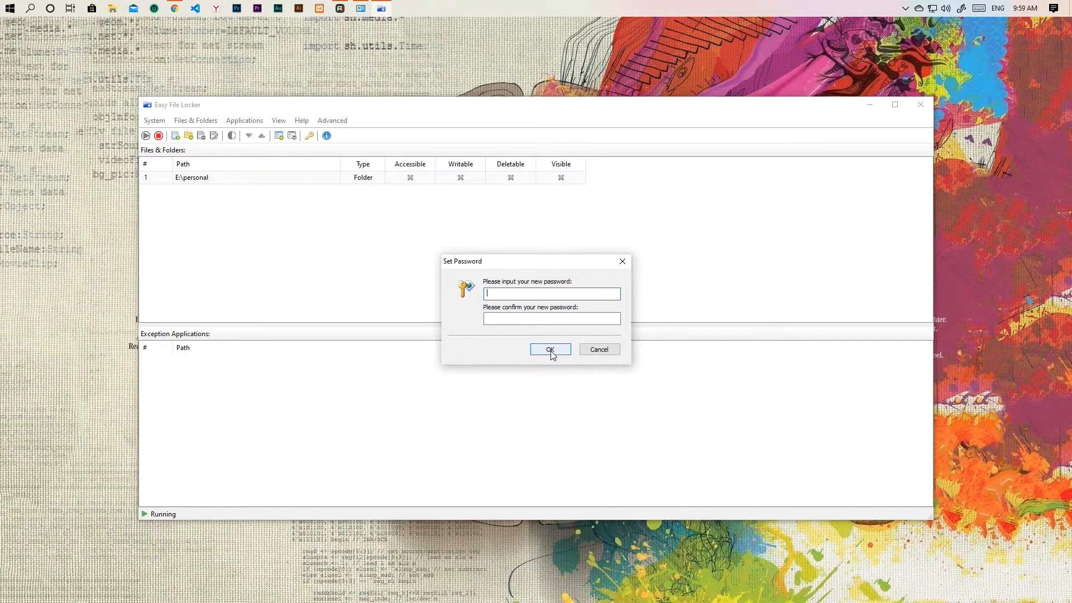
left_click(622, 261)
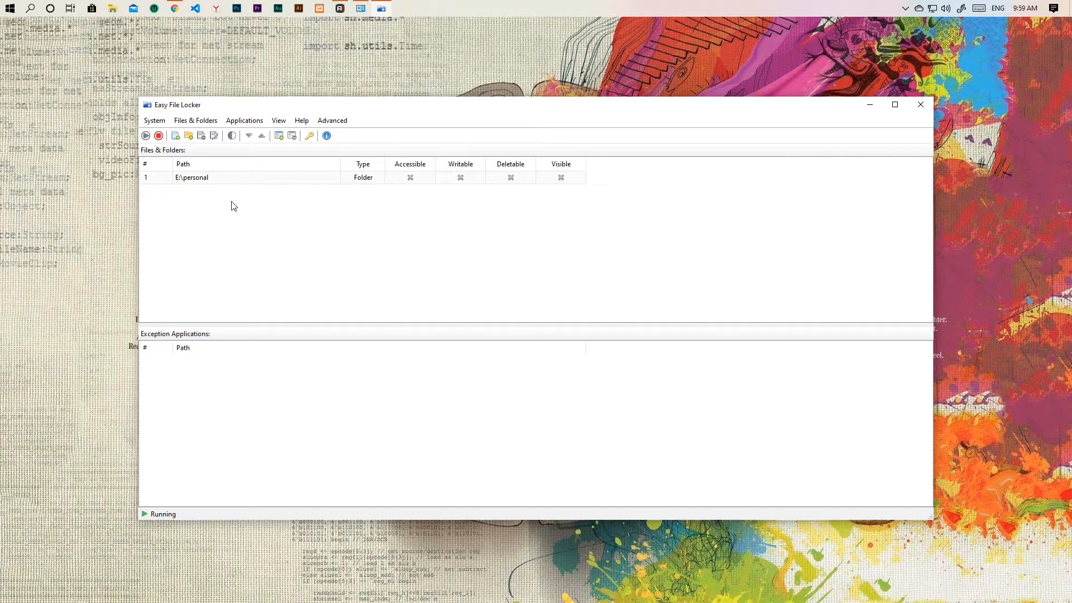
Start adding a protected folder and choose "New folder" on the Desktop as its path.
left_click(190, 137)
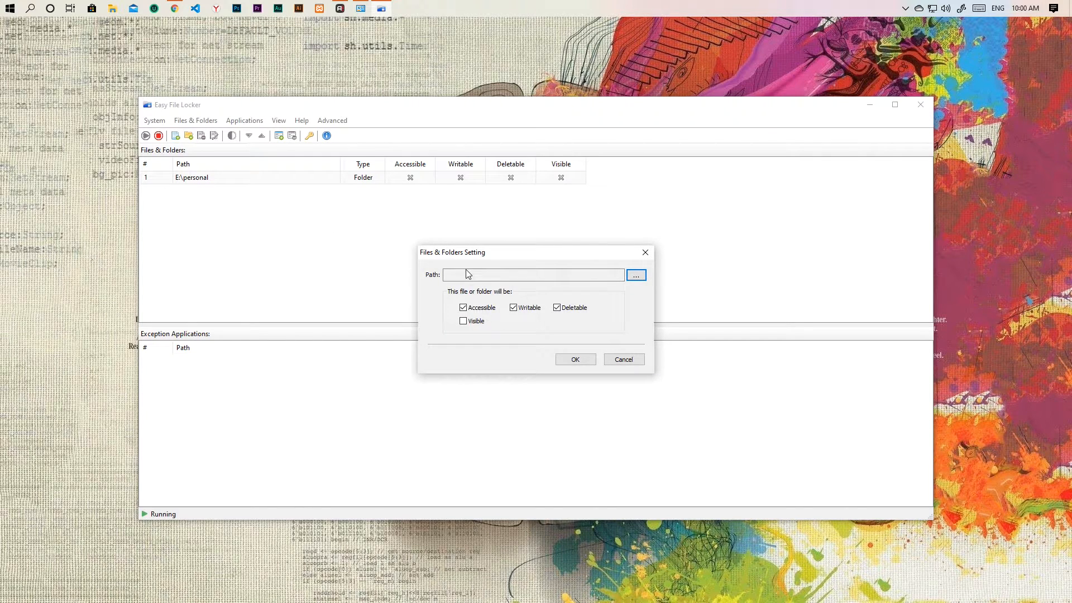
left_click(637, 276)
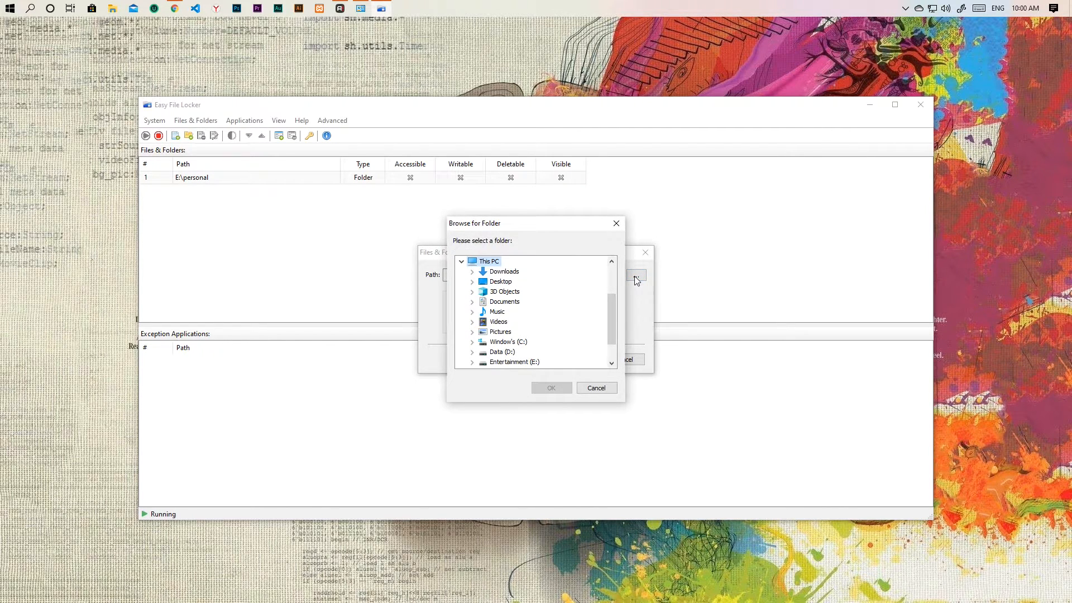
left_click(472, 282)
left_click(515, 293)
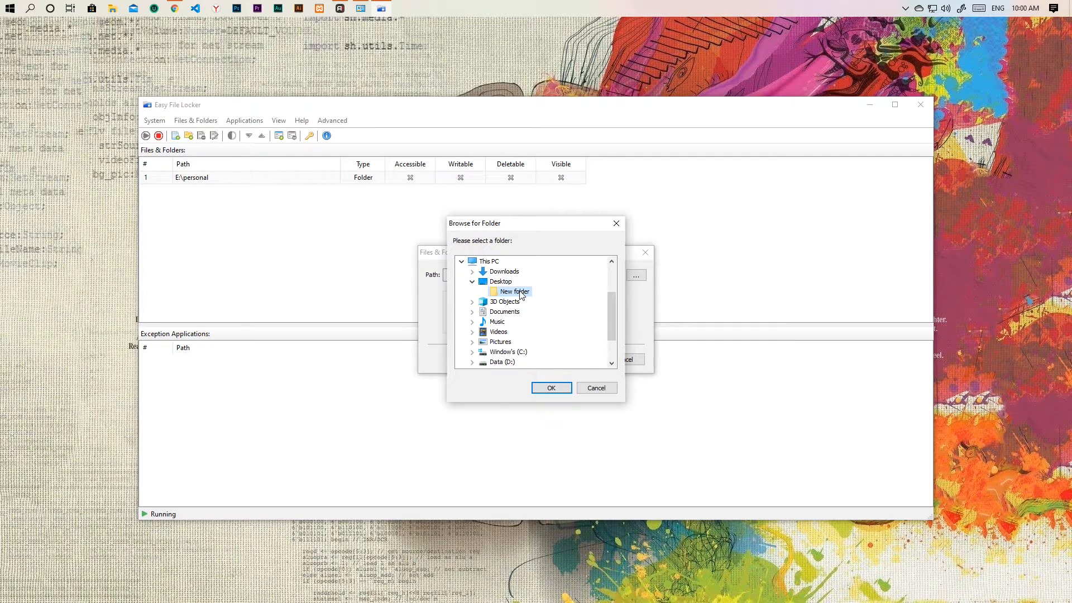
left_click(550, 387)
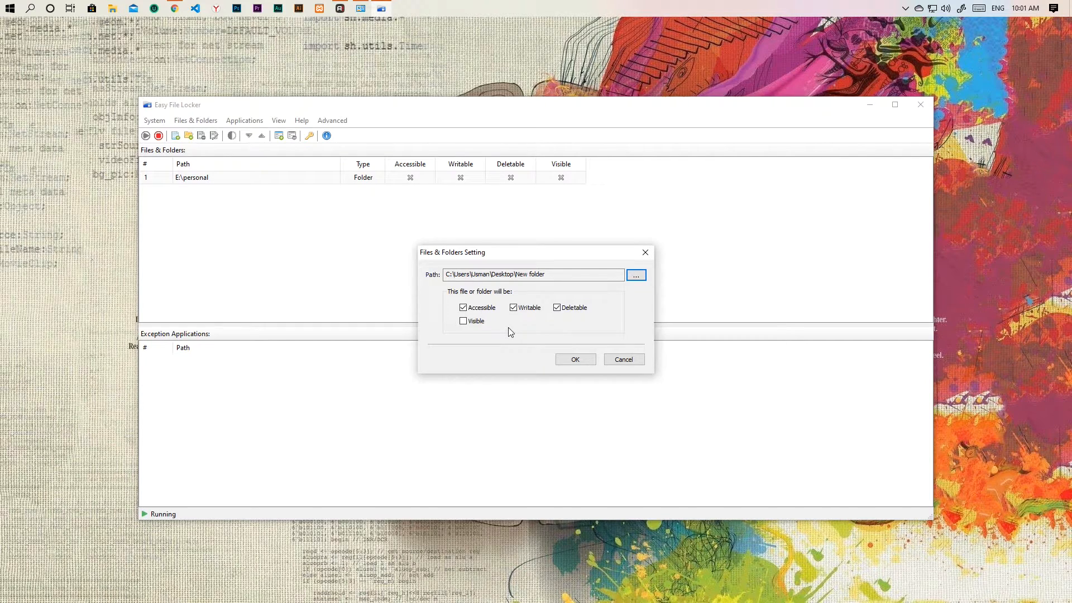
Make the new folder entry visible but not accessible, and add it to the protected list.
left_click(463, 322)
left_click(464, 309)
left_click(464, 310)
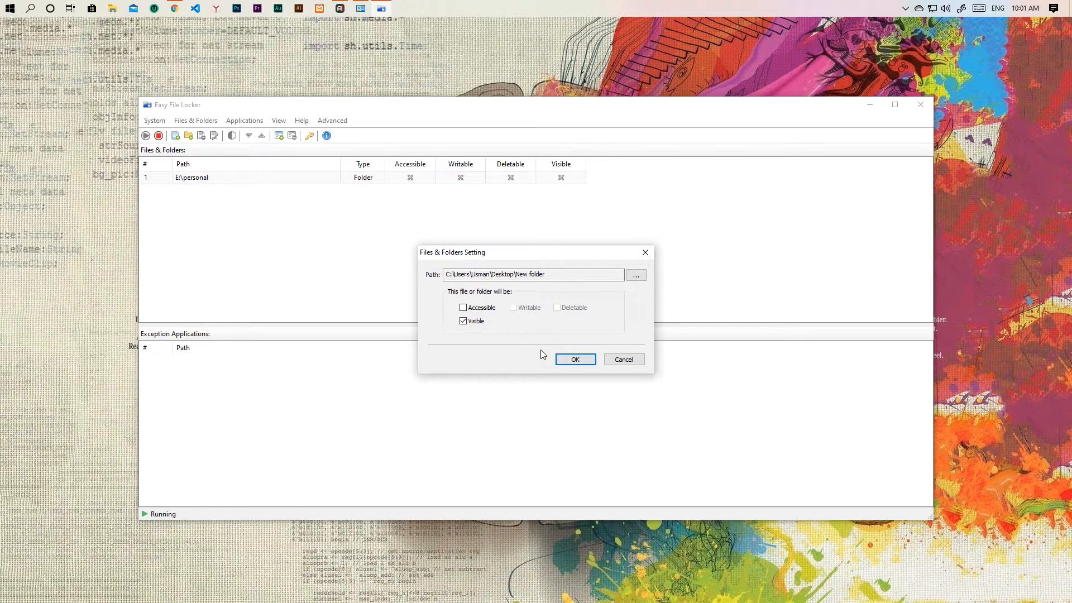
left_click(573, 361)
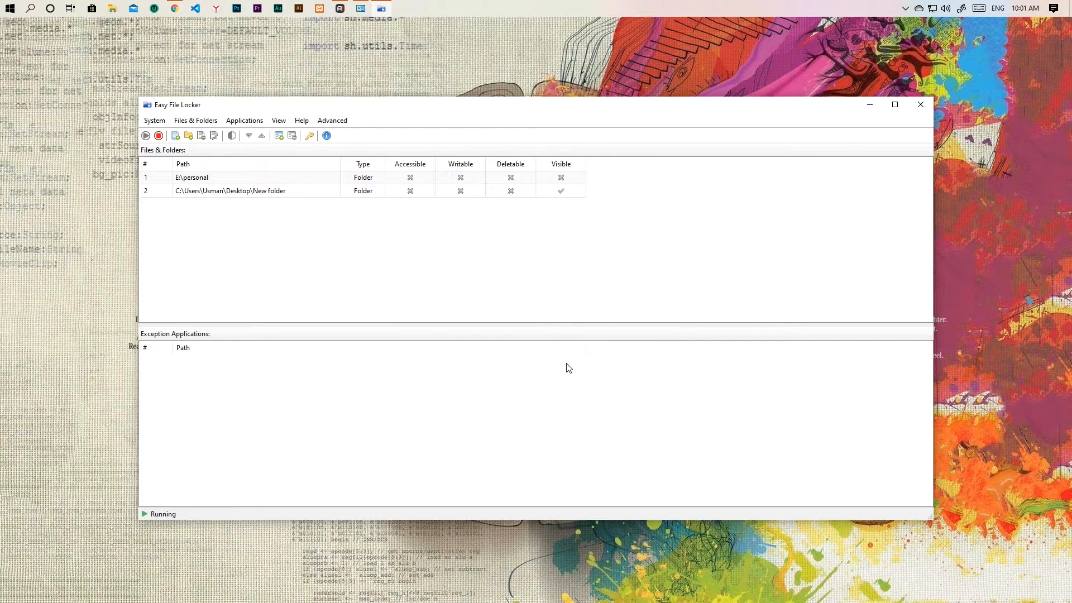
Switch to File Explorer and try to open the protected "New folder" on the Desktop.
left_click(114, 9)
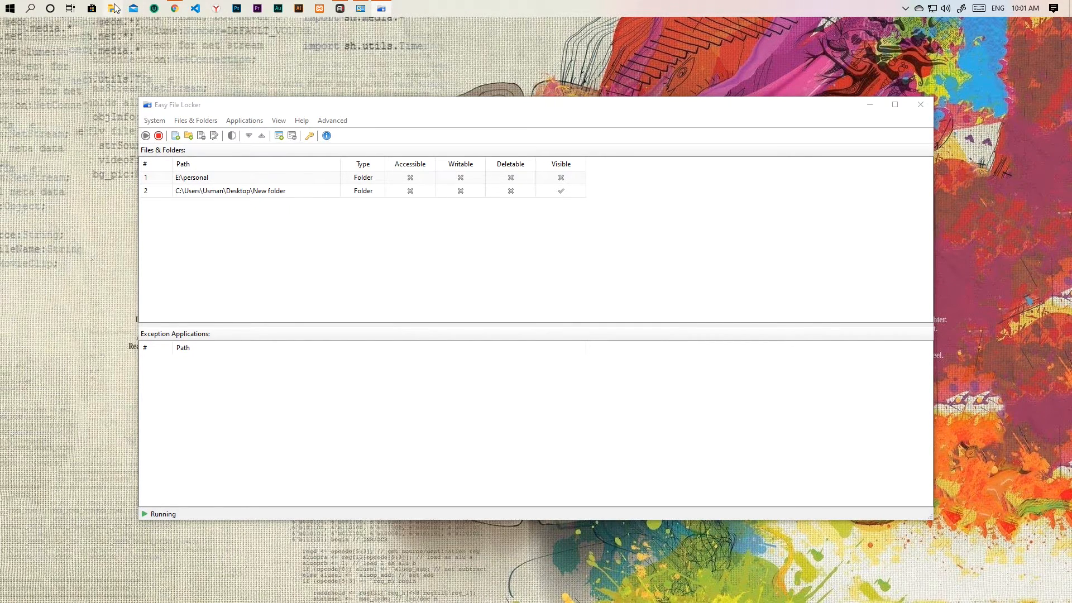
left_click(277, 333)
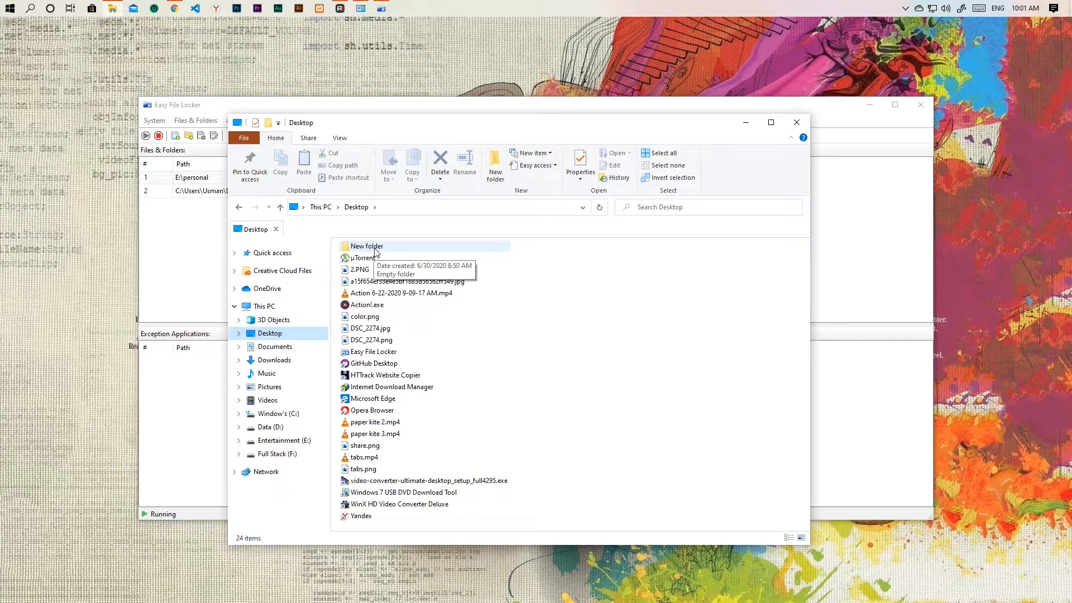
double_click(376, 248)
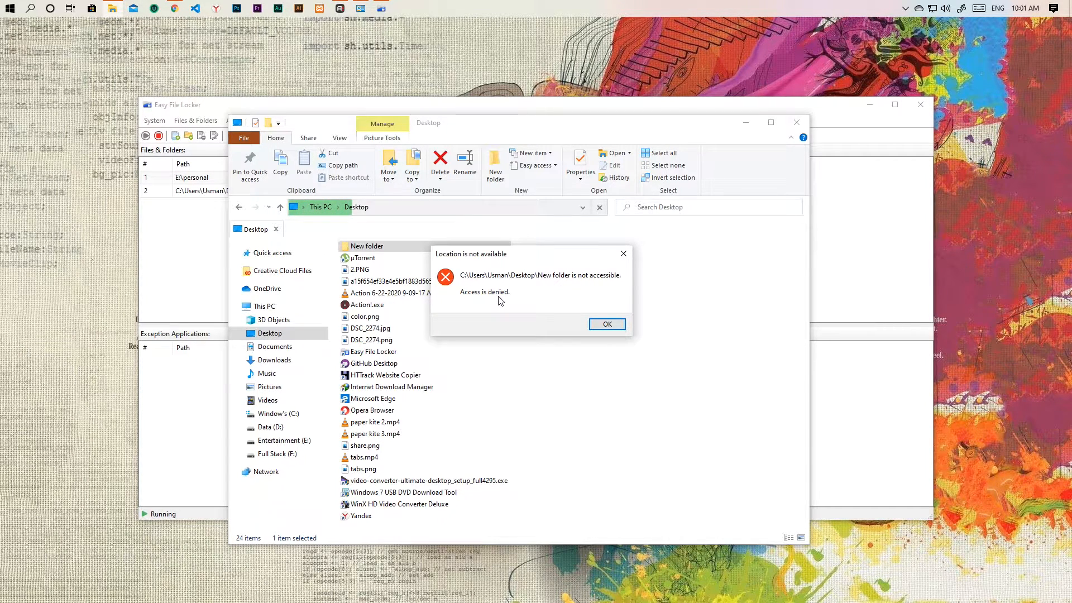
left_click(607, 324)
Edit the protection settings of the Desktop "New folder" in Easy File Locker to make it accessible.
left_click_drag(562, 131, 634, 268)
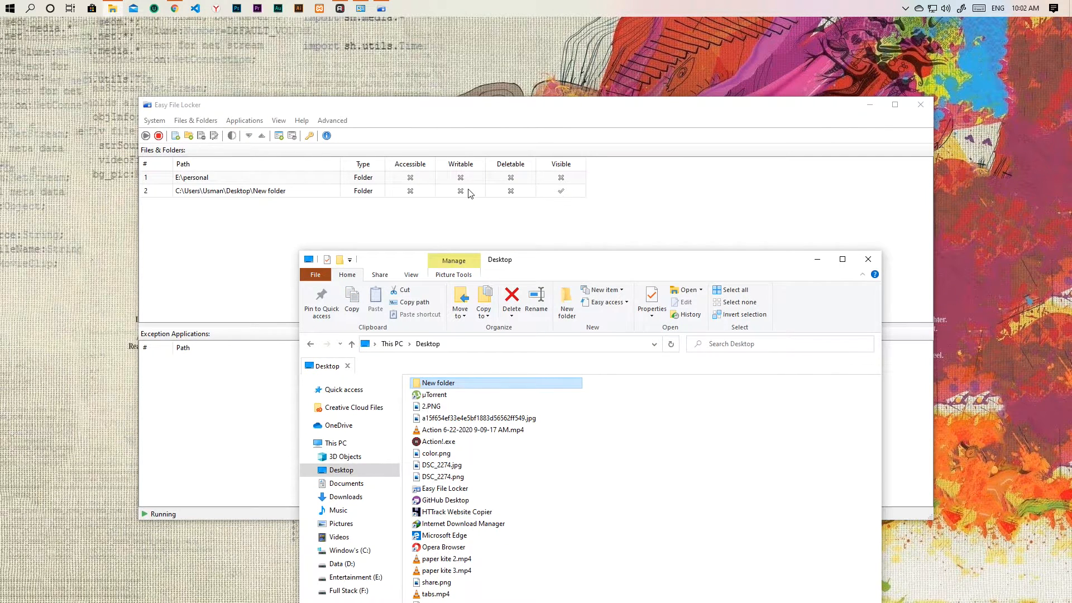
double_click(470, 194)
left_click(478, 308)
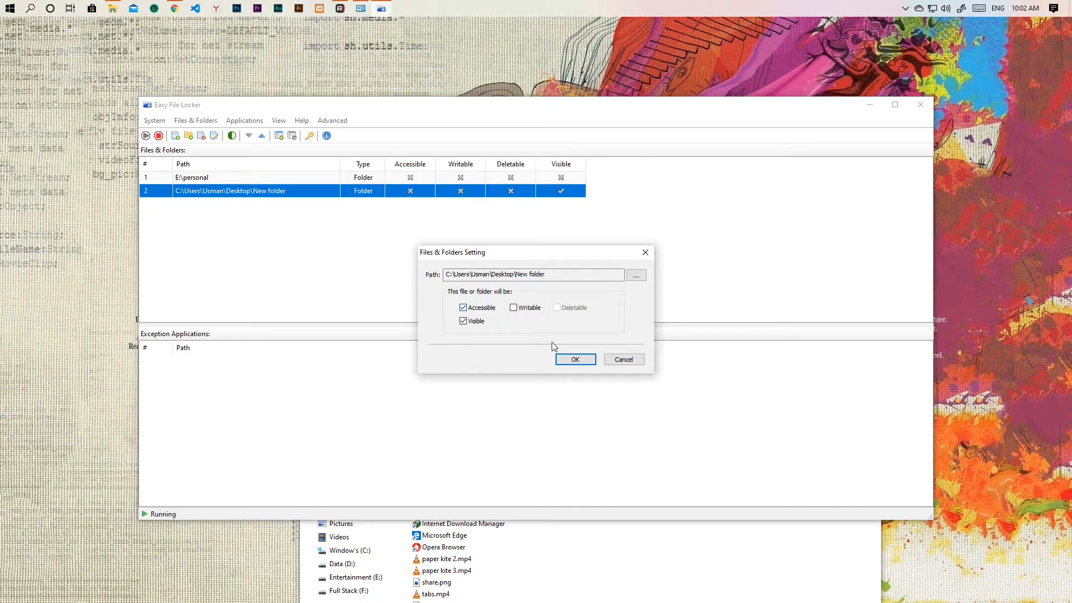
left_click(575, 359)
Test access by opening "New folder" in File Explorer, and return to the Easy File Locker window.
left_click(644, 538)
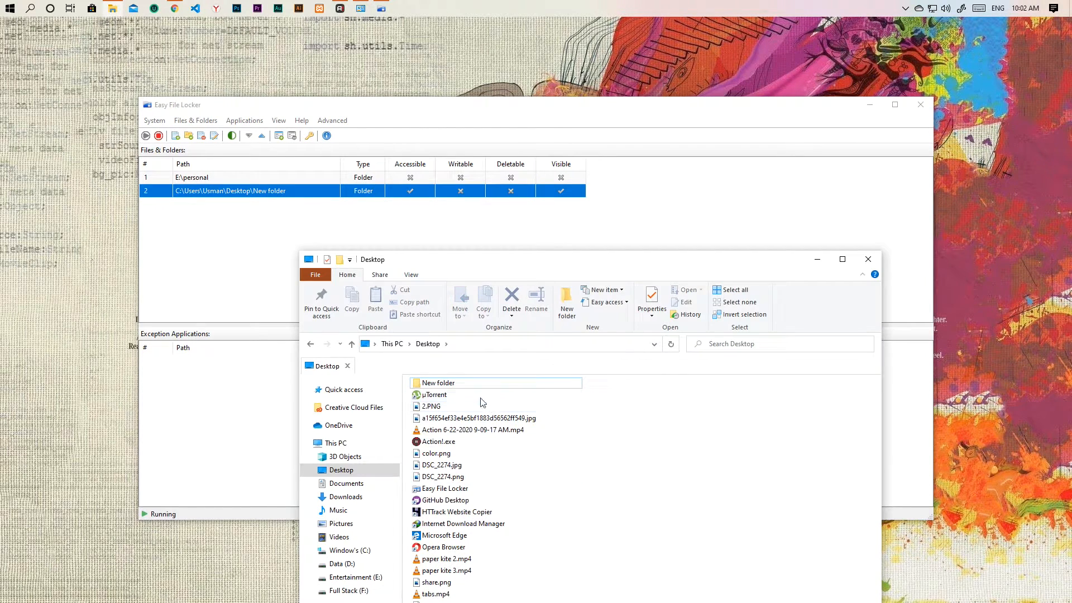
double_click(459, 383)
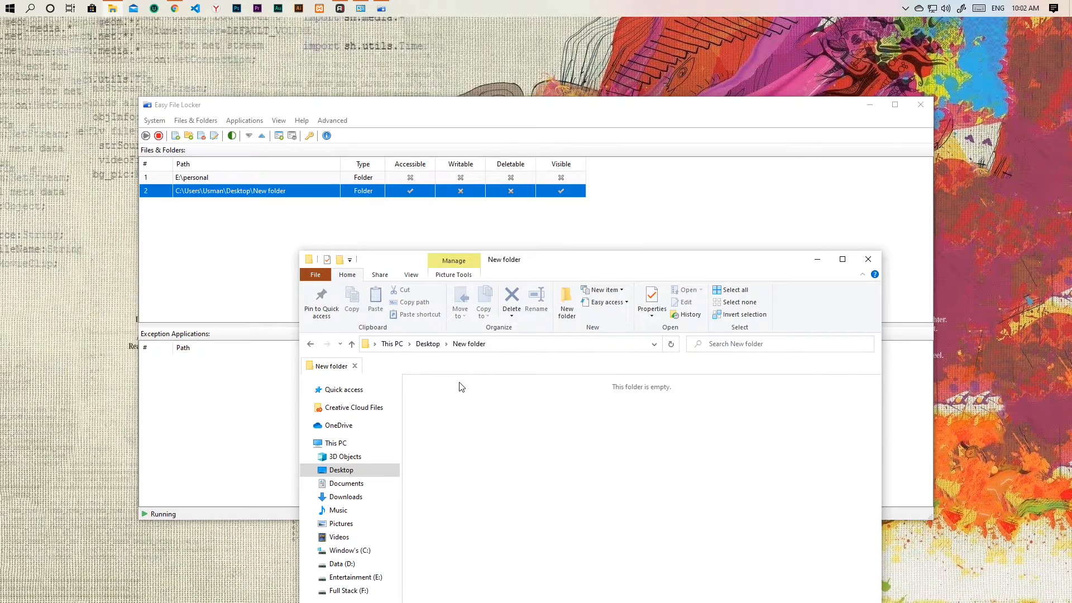
left_click(477, 220)
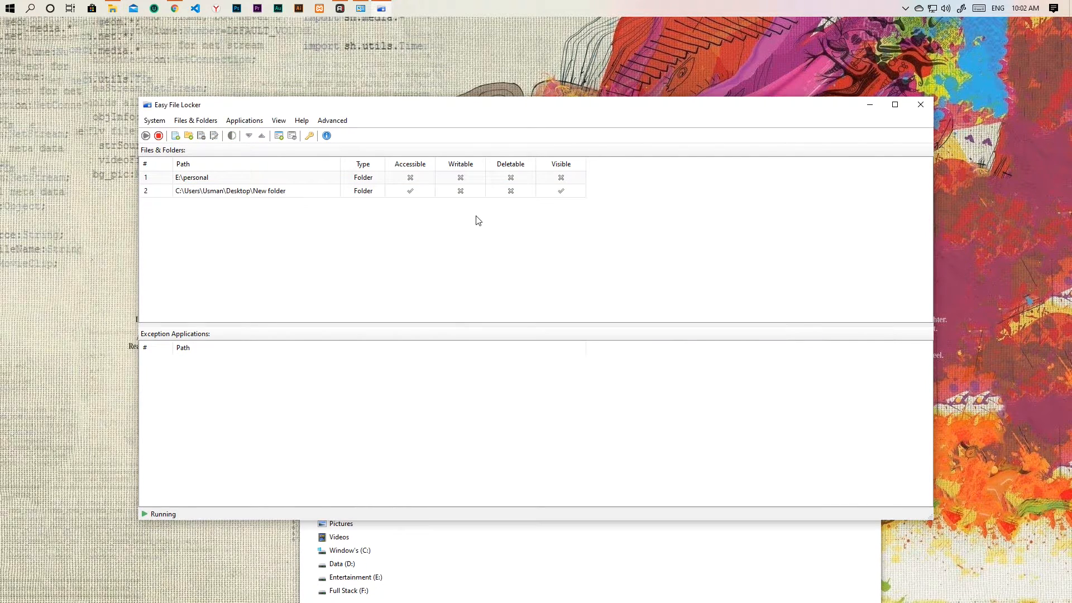
Review the protection settings of the Desktop "New folder", including its Writable option, and switch to File Explorer.
double_click(477, 195)
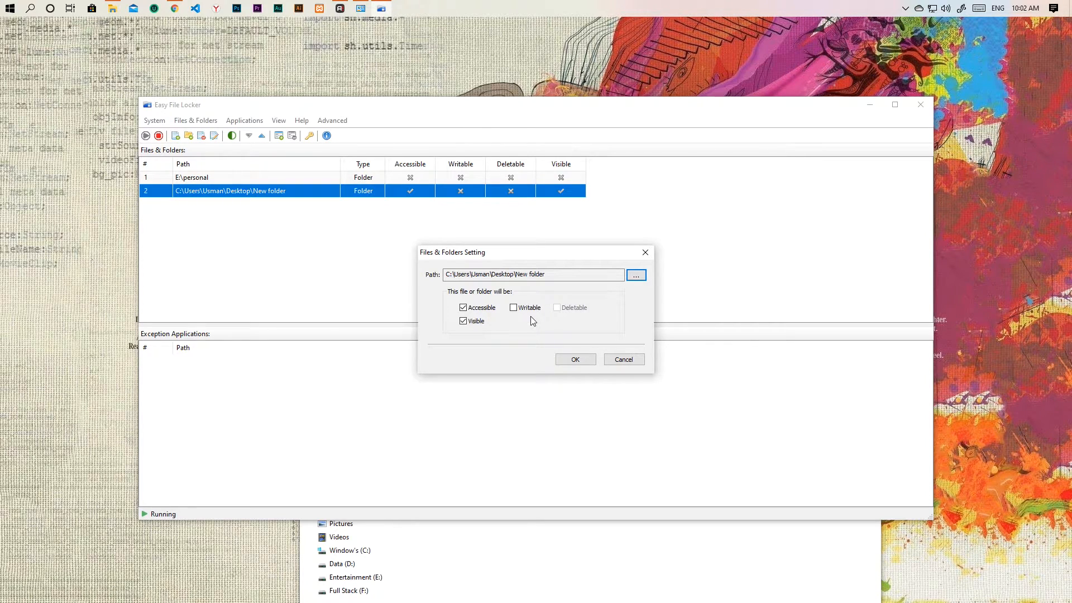
left_click(582, 361)
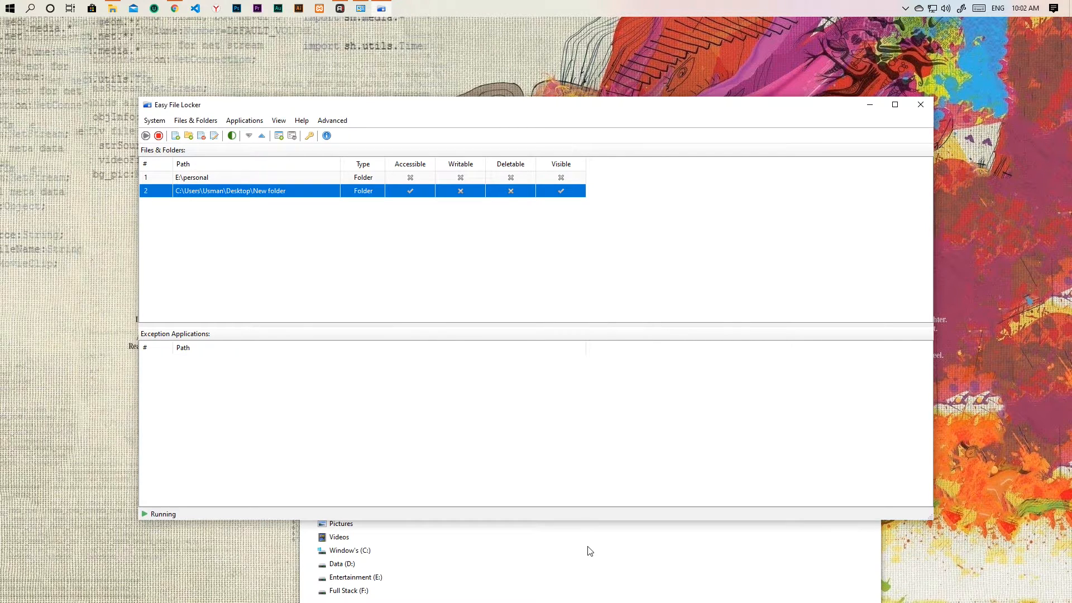
left_click(591, 548)
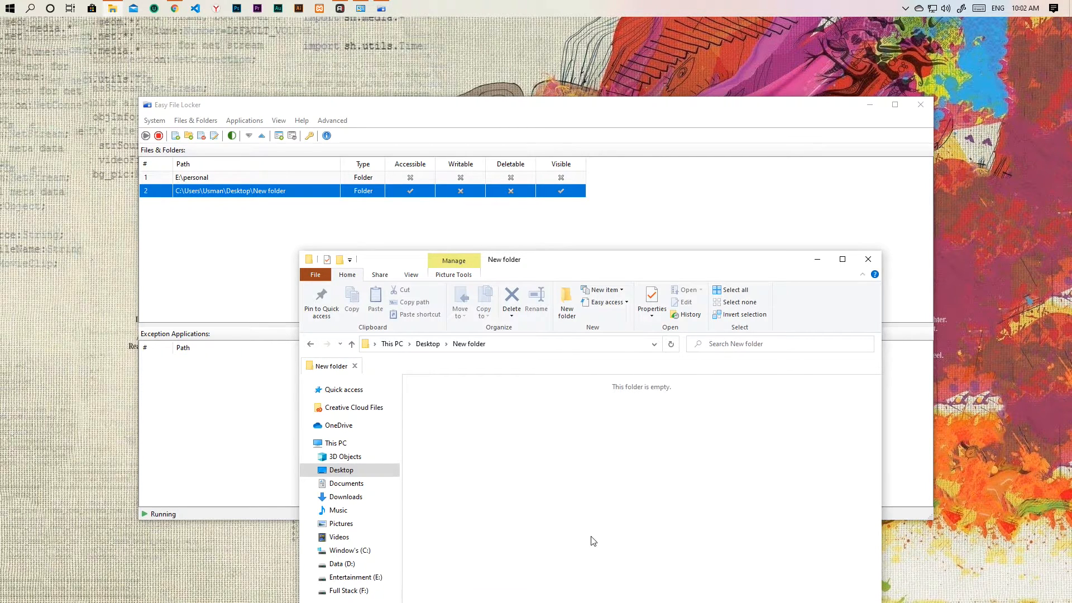
Copy 2.PNG from the Desktop and open the protected "New folder".
left_click(335, 470)
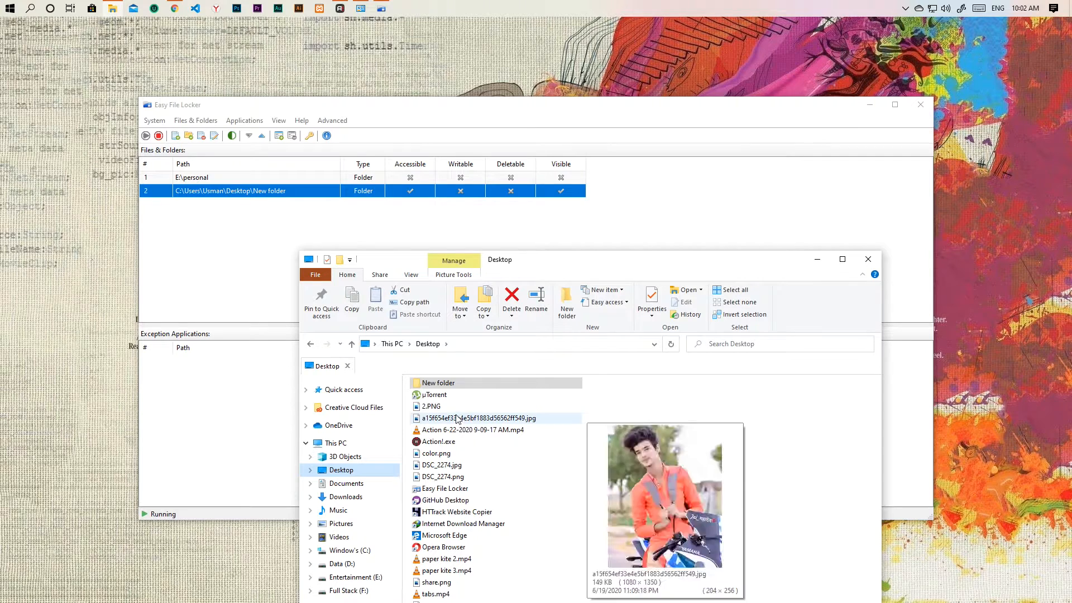
left_click(456, 408)
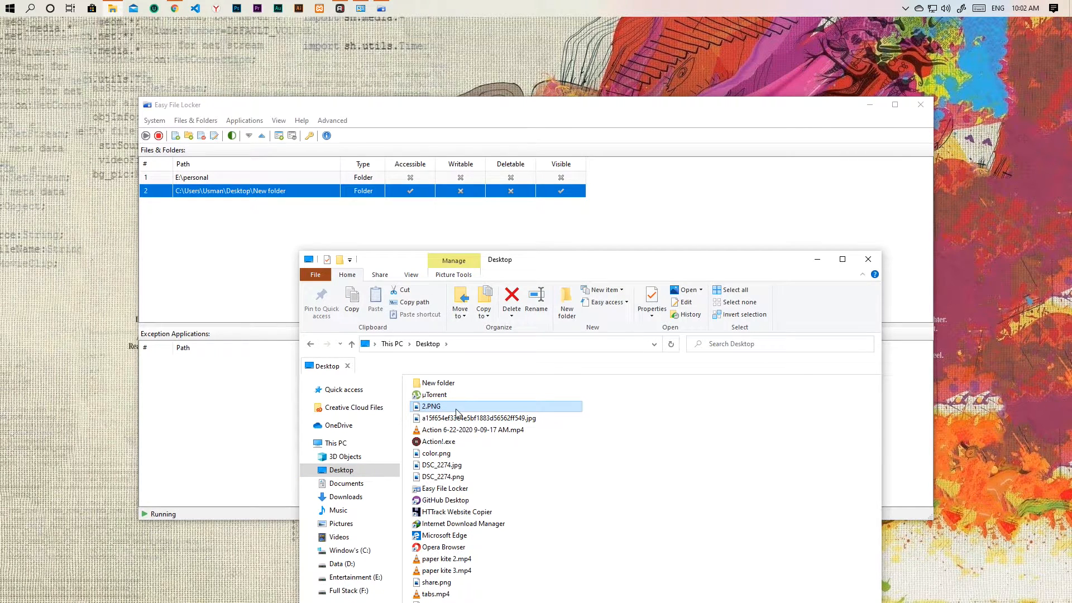
right_click(456, 412)
left_click(472, 342)
double_click(455, 383)
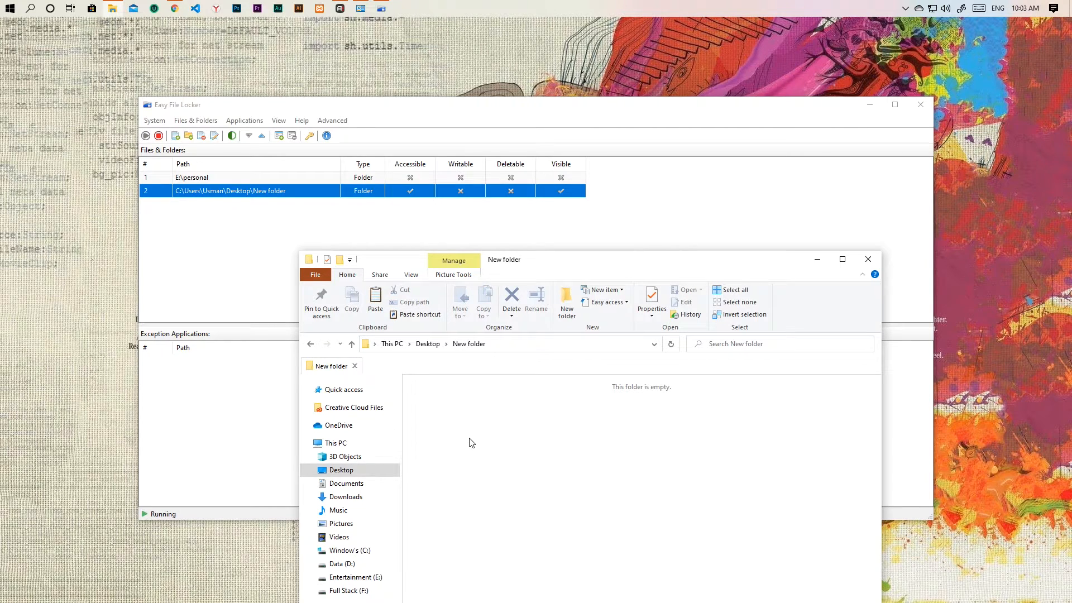
Try to paste 2.PNG into "New folder" with administrator permission, retry once, and dismiss the dialog.
right_click(472, 442)
left_click(514, 343)
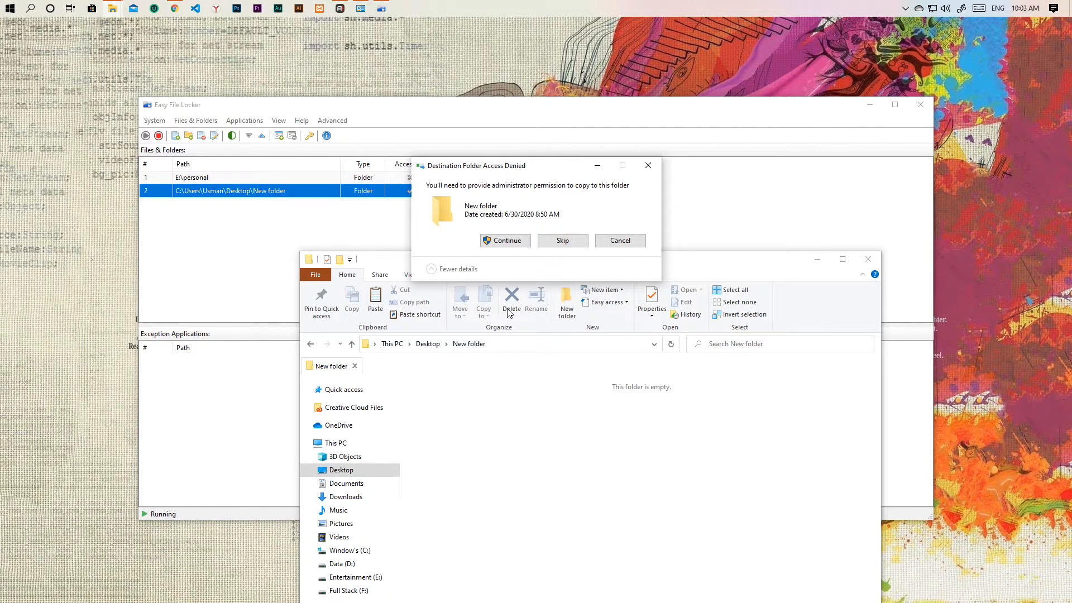
left_click(507, 241)
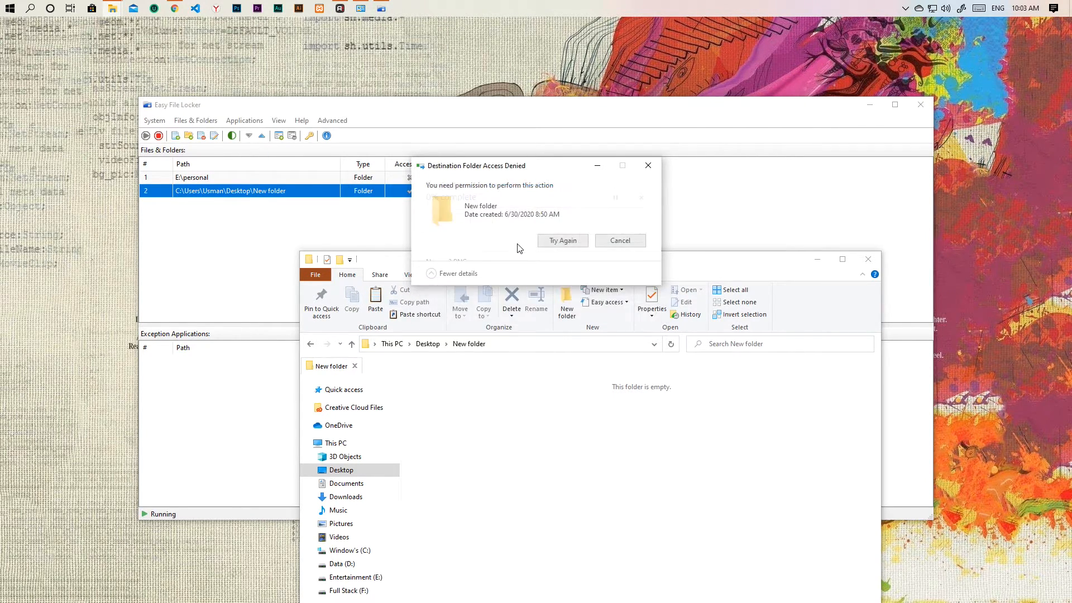
left_click(547, 244)
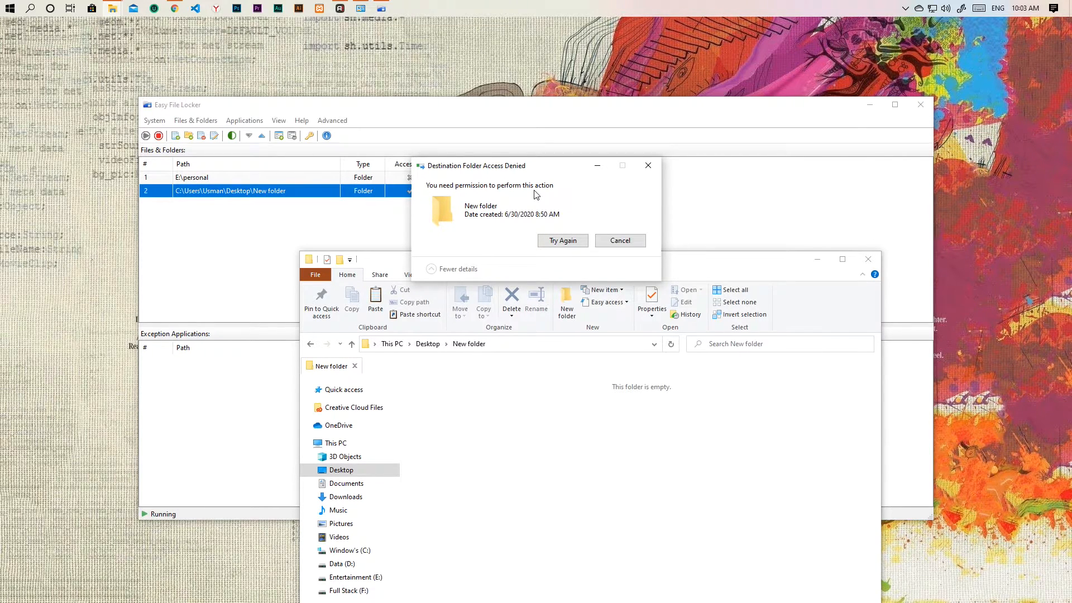
key("Escape")
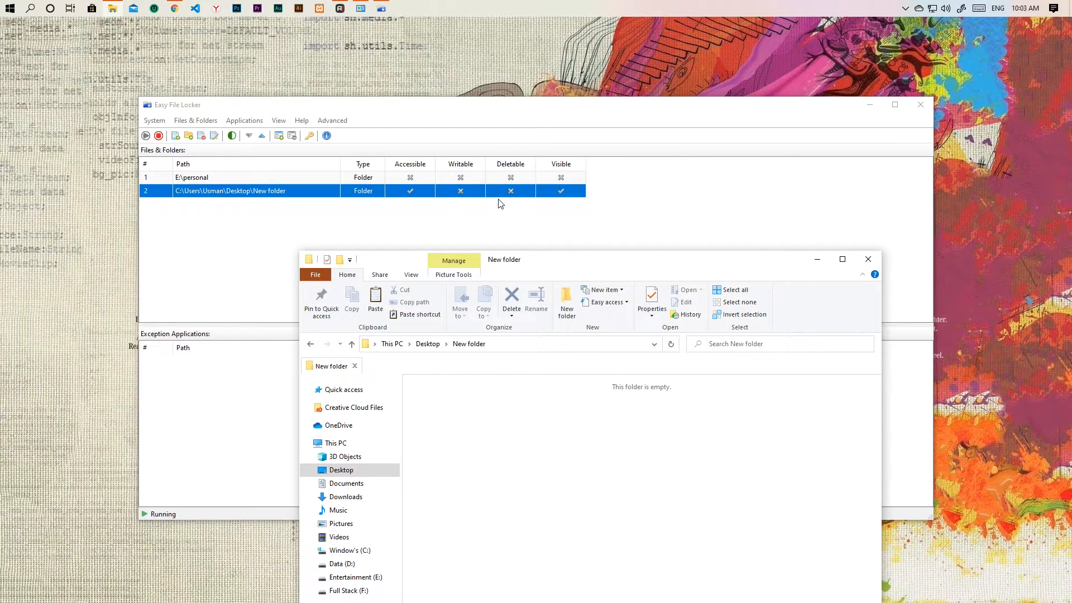
Make the Desktop "New folder" entry writable in Easy File Locker.
double_click(495, 195)
left_click(524, 311)
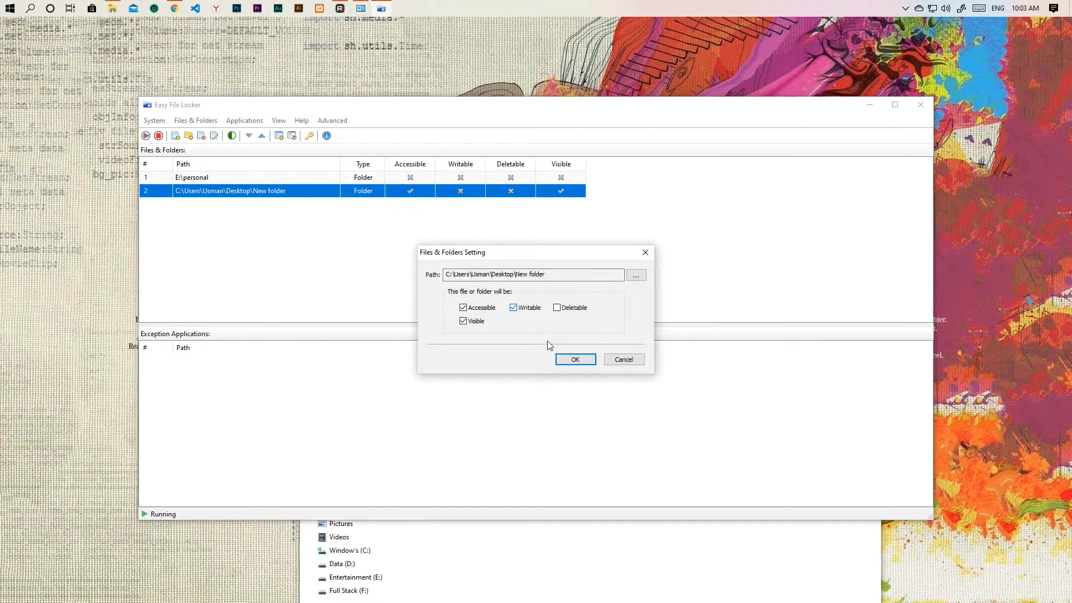
left_click(571, 359)
Return to File Explorer and paste the copied 2.PNG into "New folder".
left_click(640, 574)
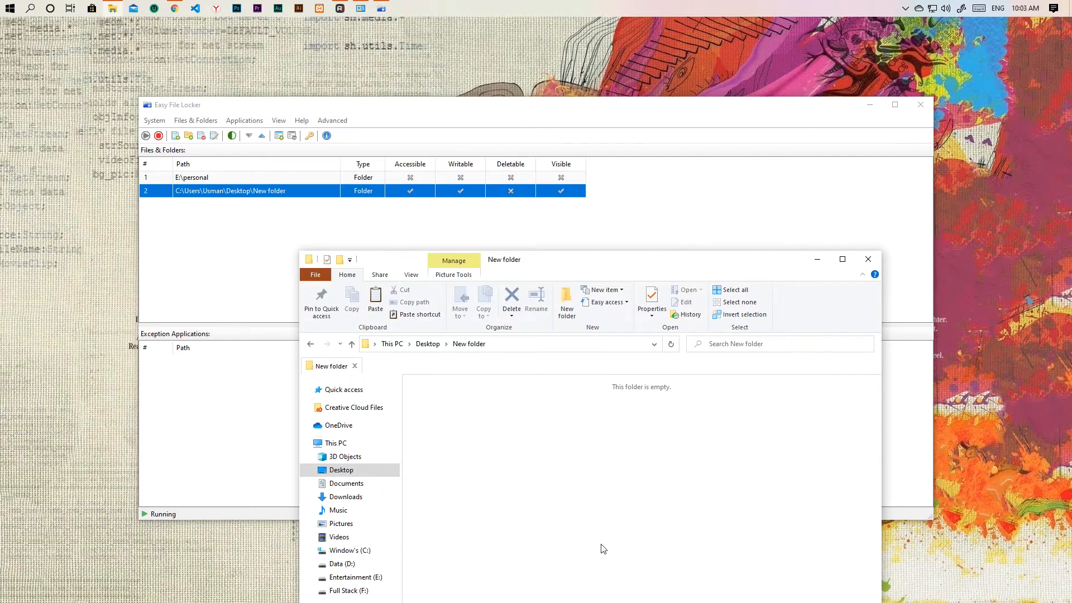
right_click(601, 372)
left_click(625, 449)
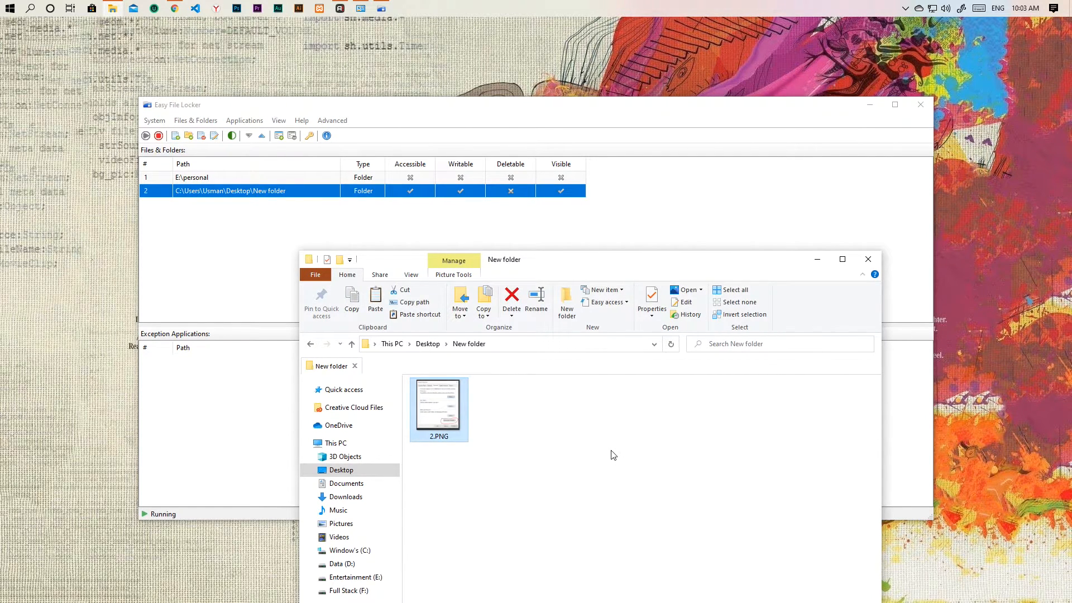
Check the Deletable option of the "New folder" entry in Easy File Locker, and return to File Explorer.
left_click(521, 206)
double_click(519, 193)
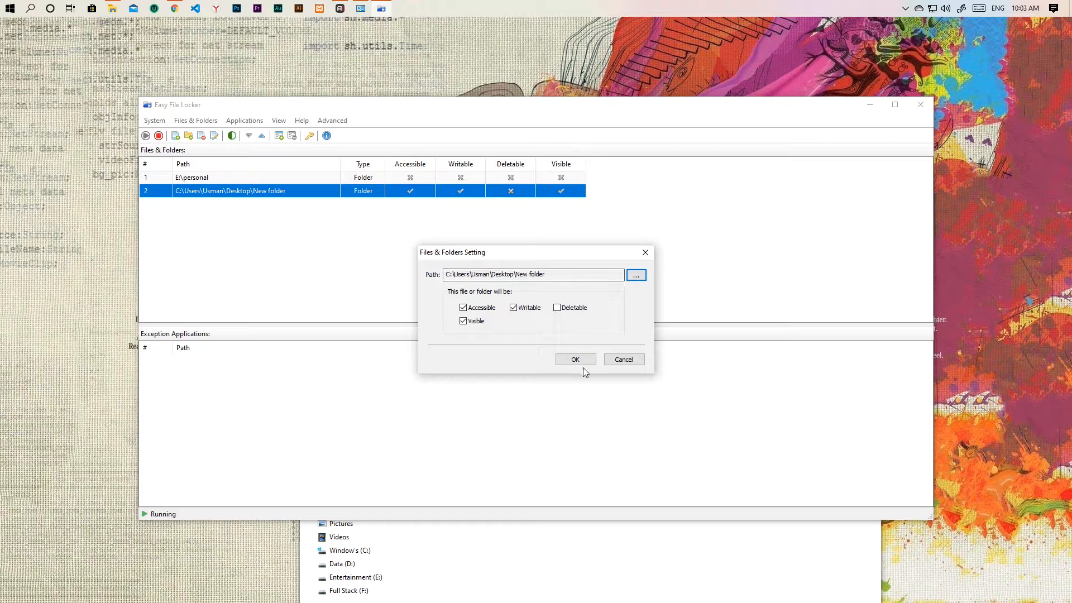
left_click(582, 362)
left_click(605, 539)
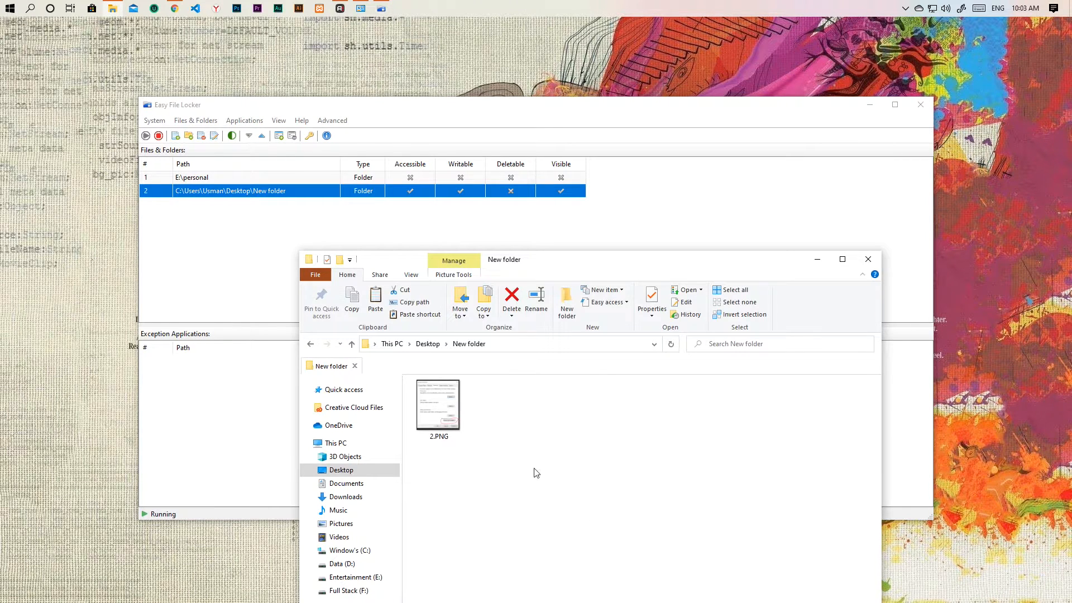
Try to delete 2.PNG from "New folder" with administrator permission, retry once, and cancel the deletion.
right_click(430, 422)
left_click(450, 382)
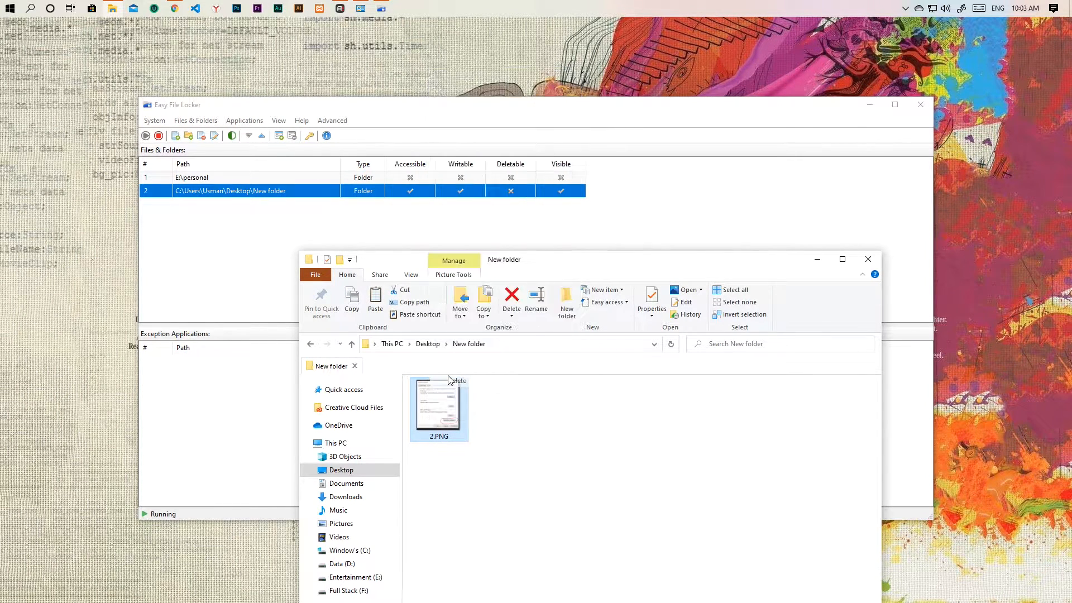
left_click(506, 241)
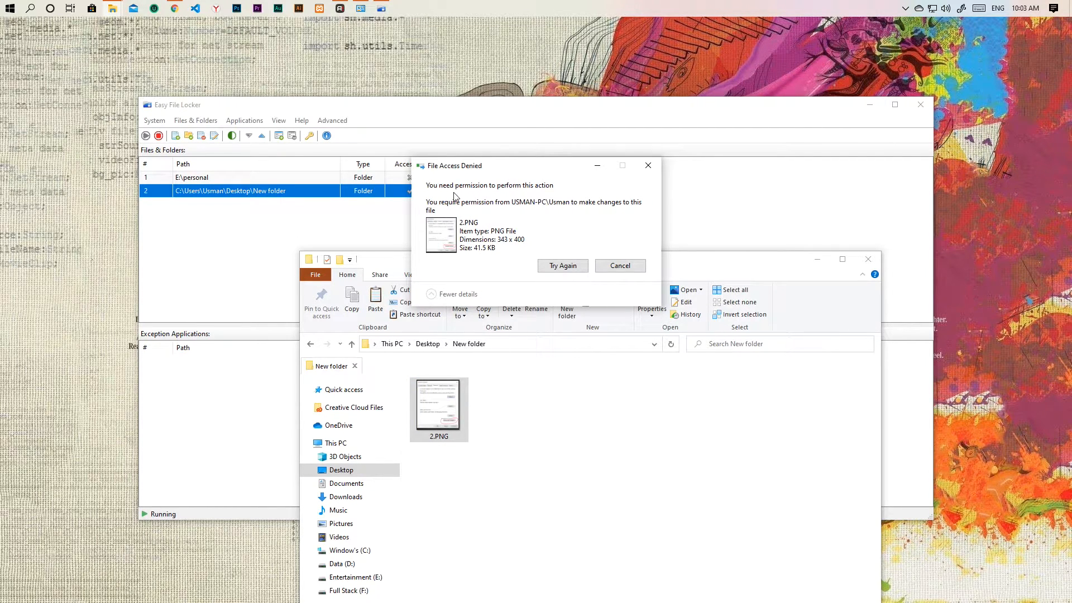
left_click(571, 269)
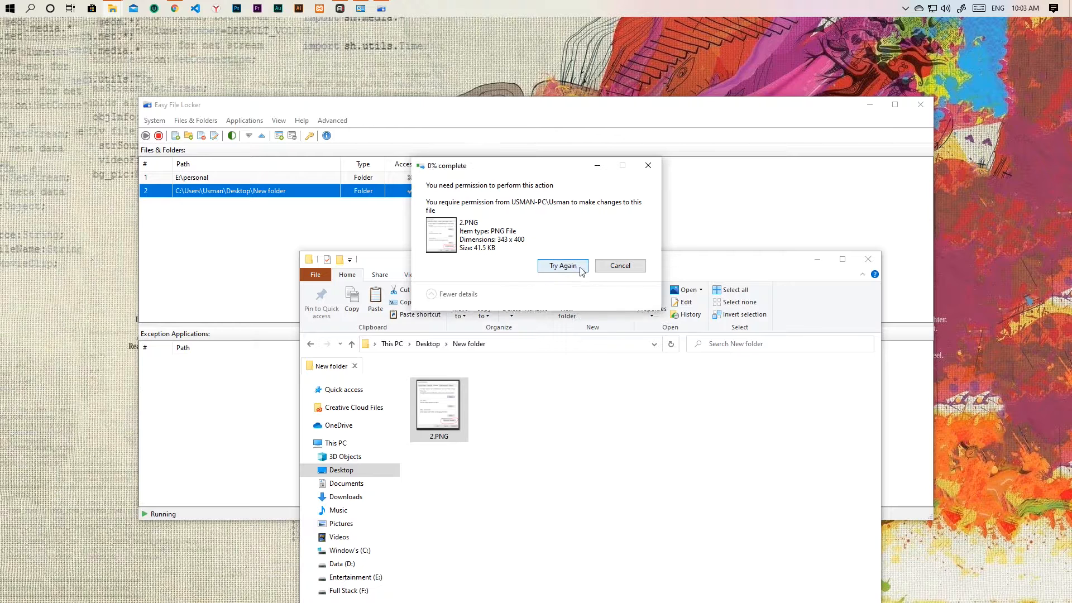
left_click(620, 266)
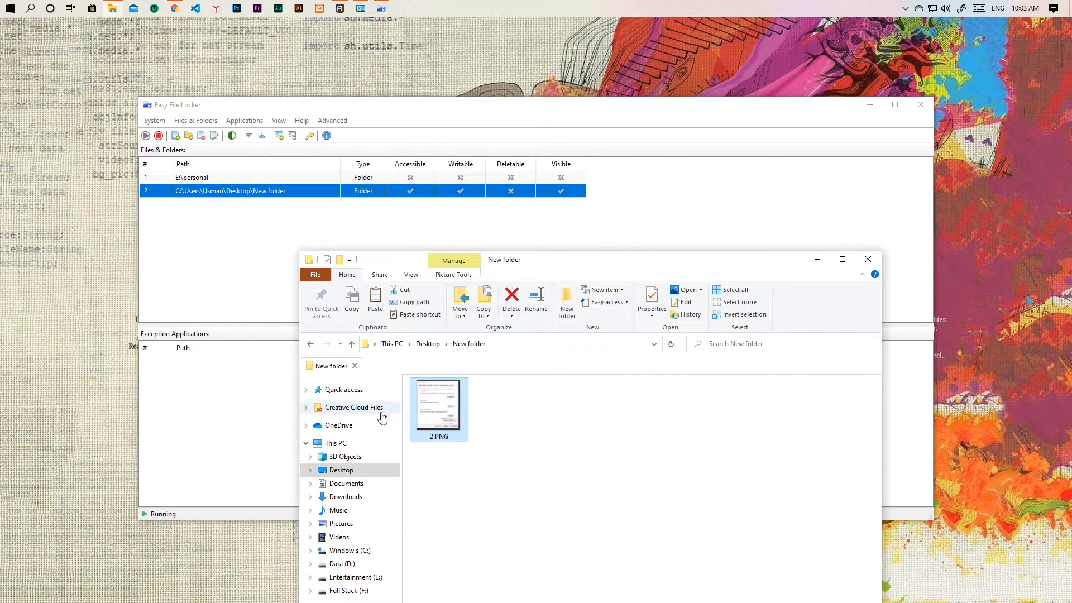
Try to delete the protected "New folder" from the Desktop with administrator permission, and cancel the operation.
left_click(363, 468)
right_click(430, 387)
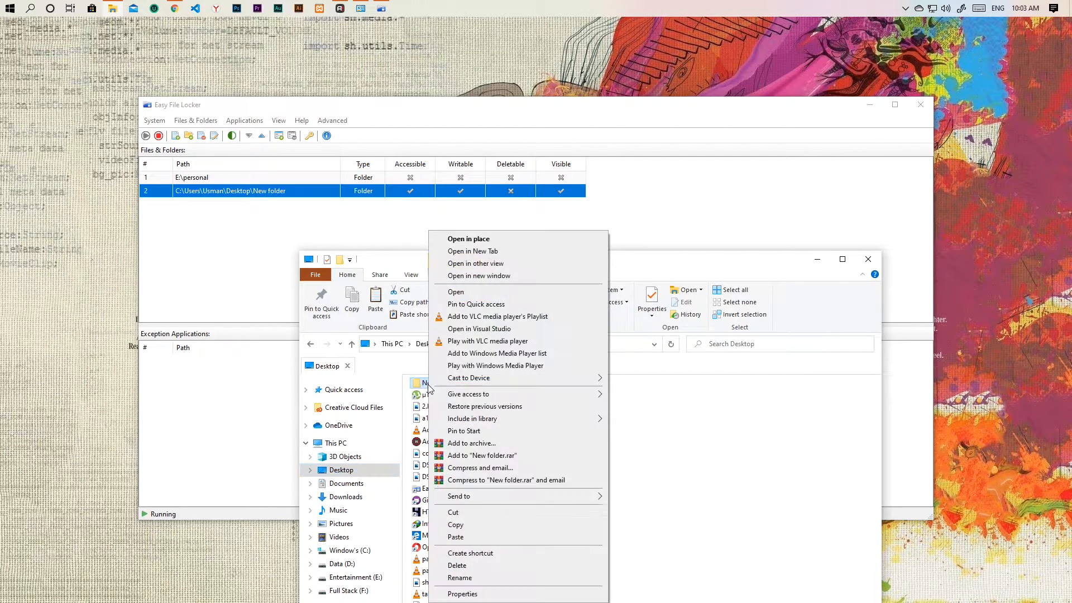
left_click(476, 567)
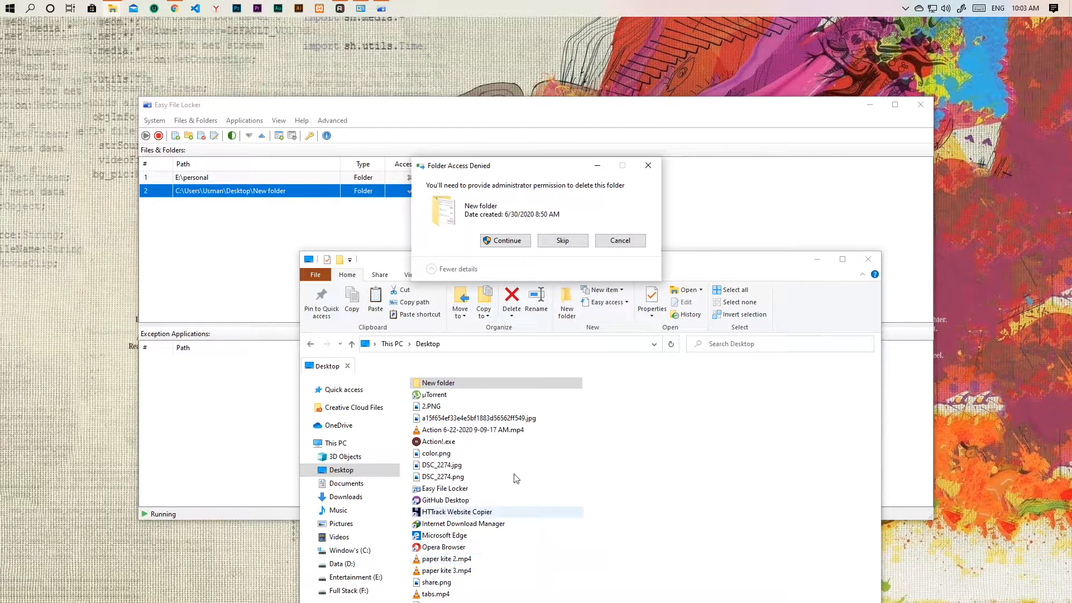
left_click(504, 241)
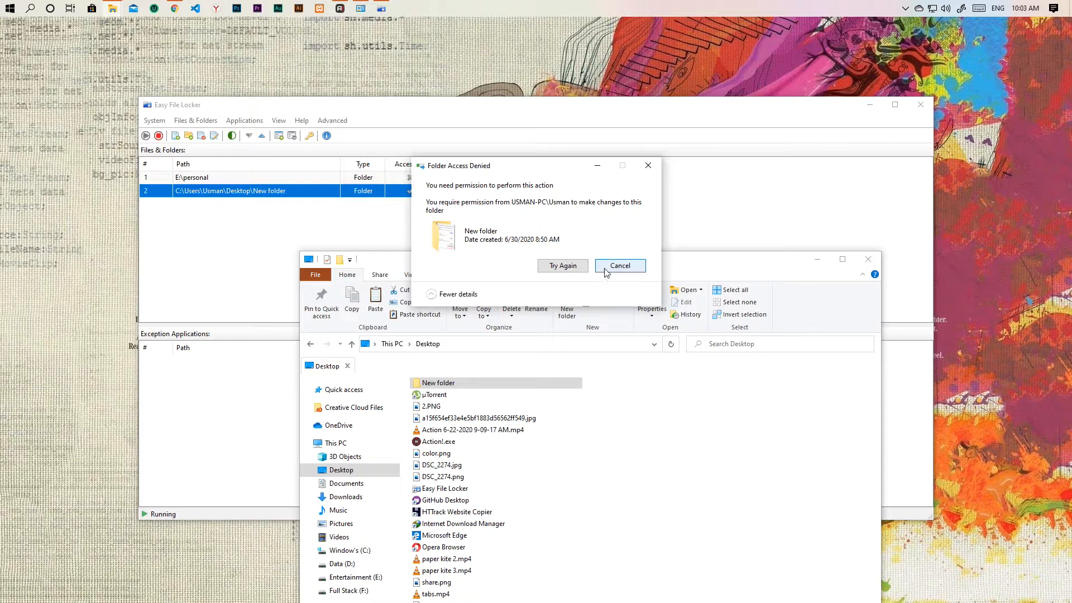
left_click(607, 266)
Switch to Easy File Locker and turn off visibility for the Desktop "New folder" entry.
left_click(572, 220)
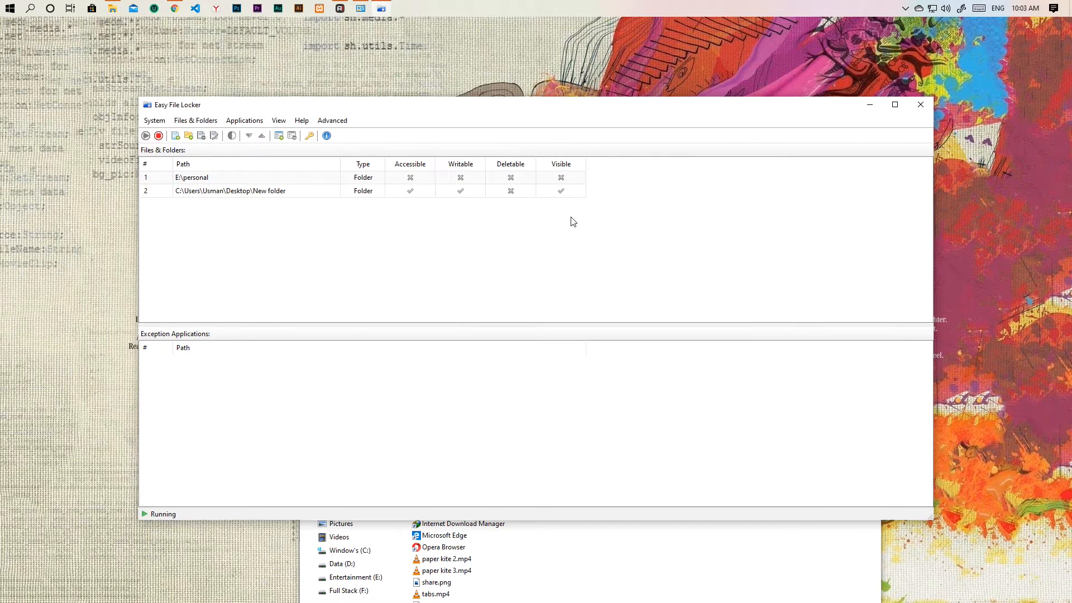
left_click(512, 193)
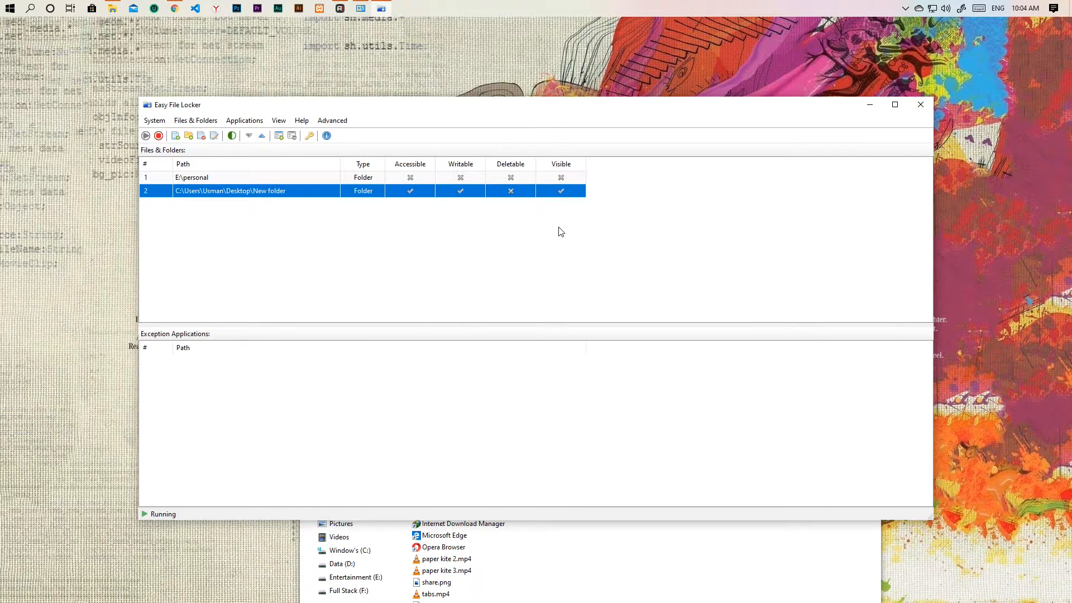
double_click(559, 194)
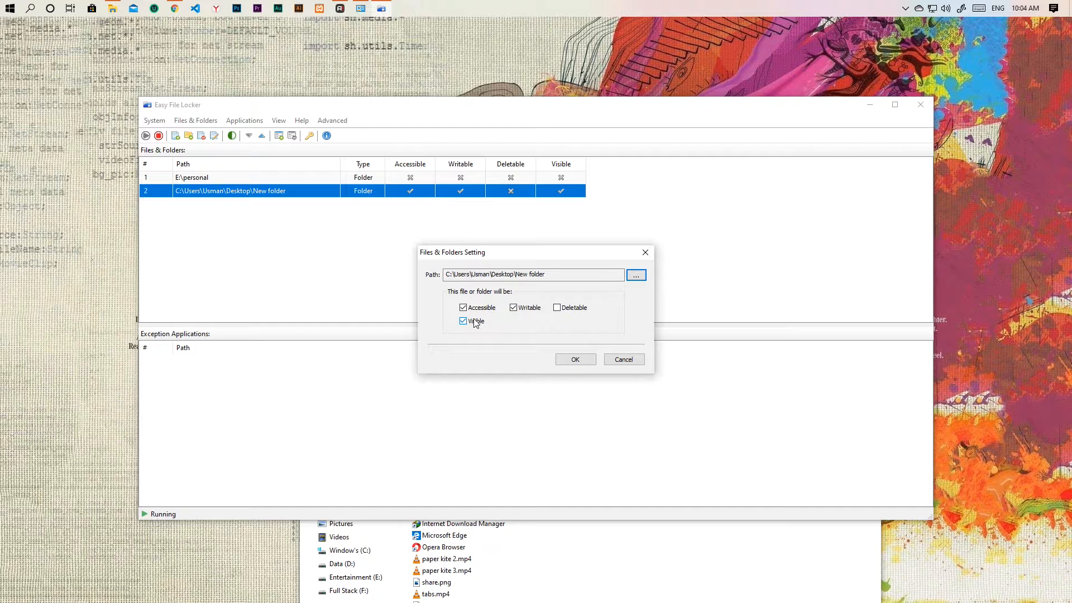
left_click(475, 323)
left_click(566, 361)
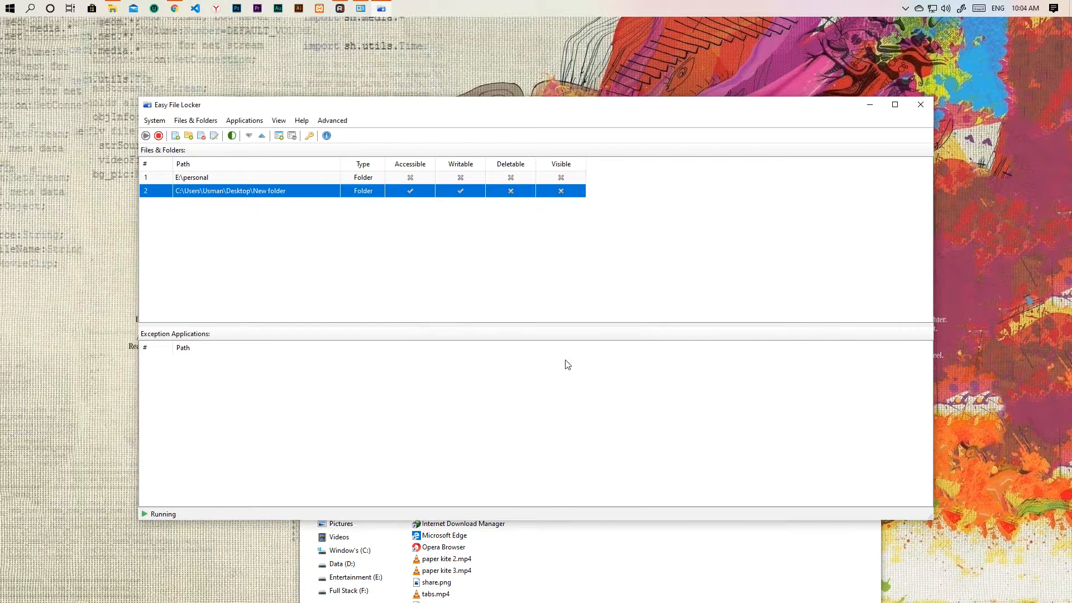
Check the Desktop listing in File Explorer for "New folder", return to Easy File Locker, and show the Windows desktop.
left_click(609, 559)
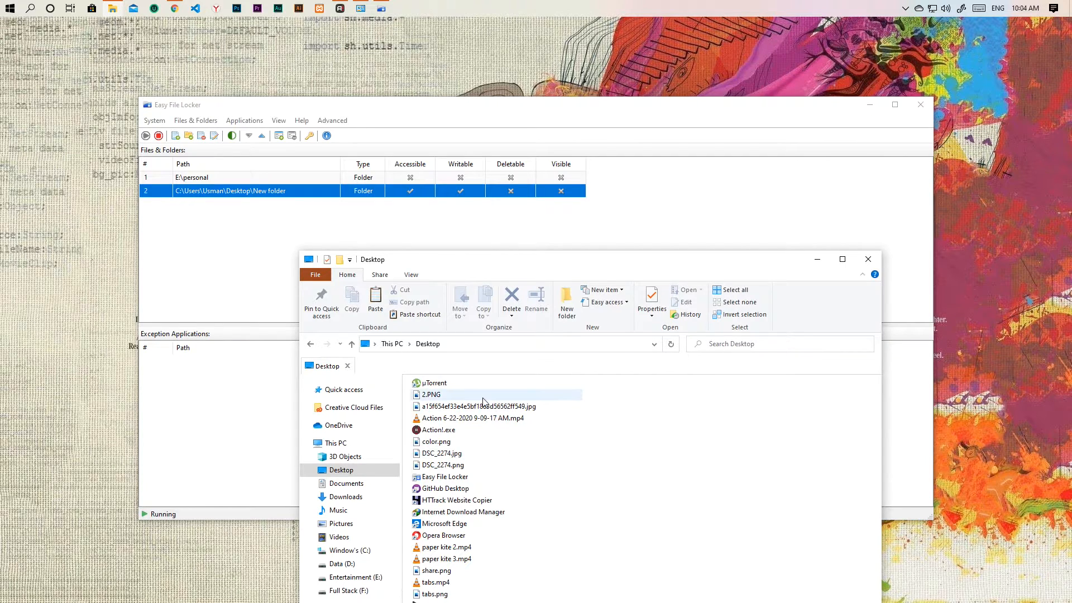
mouse_move(483, 401)
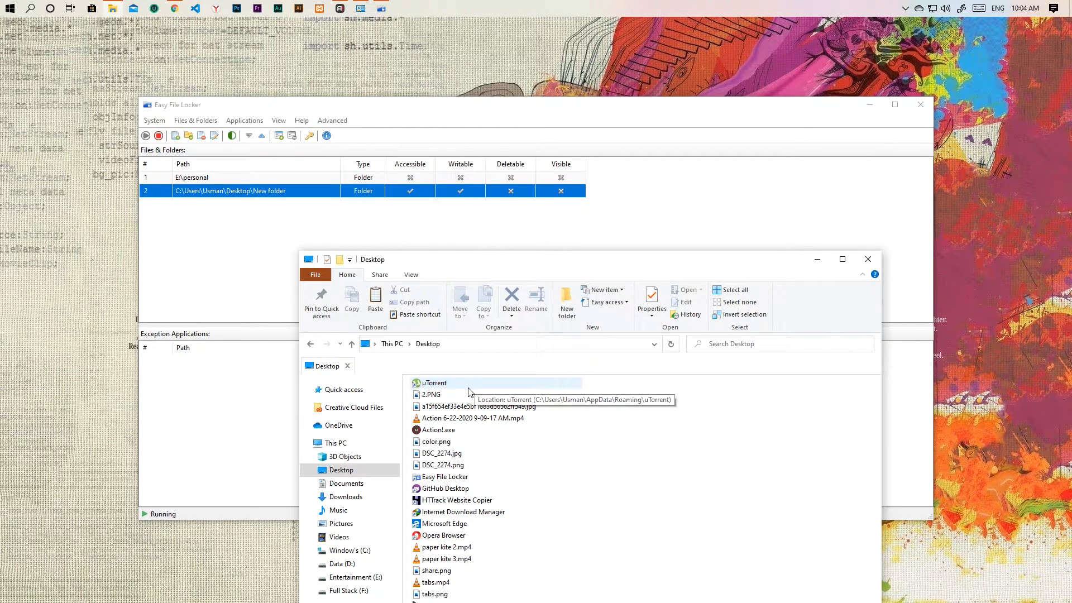
left_click(524, 238)
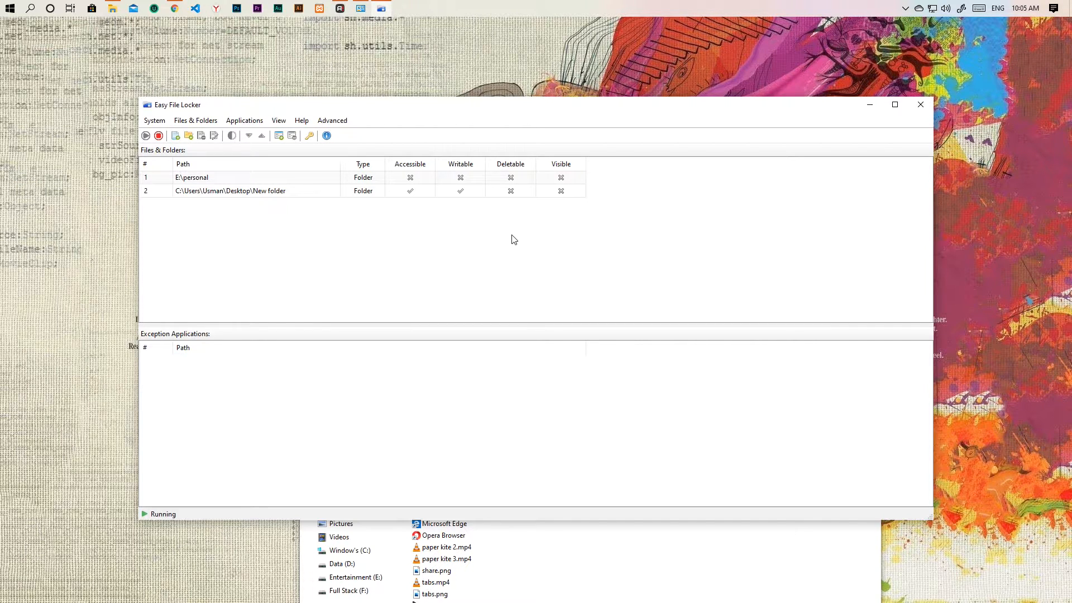
key("super+d")
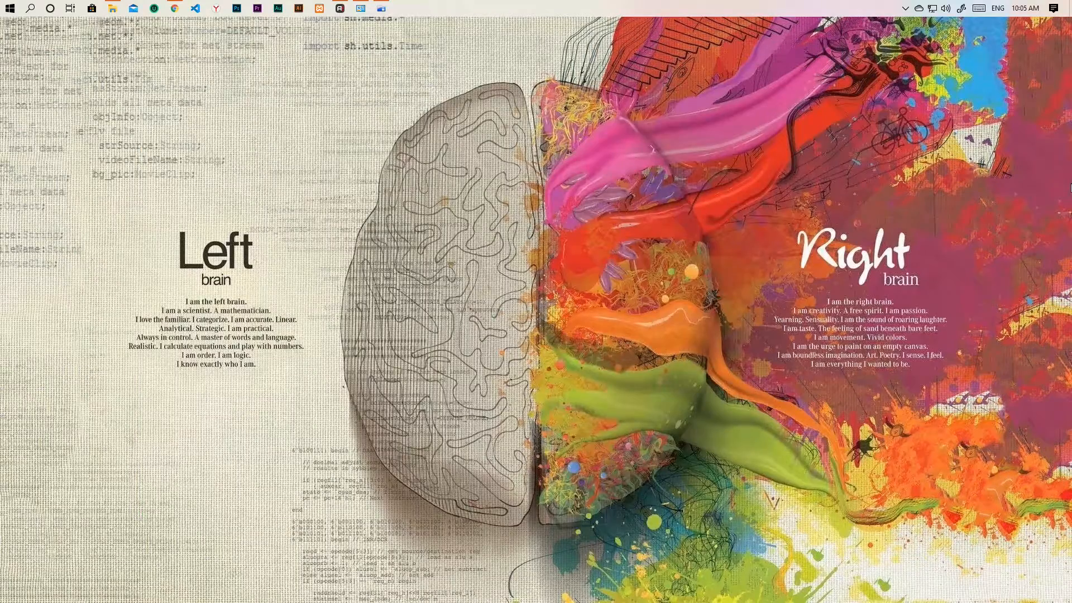